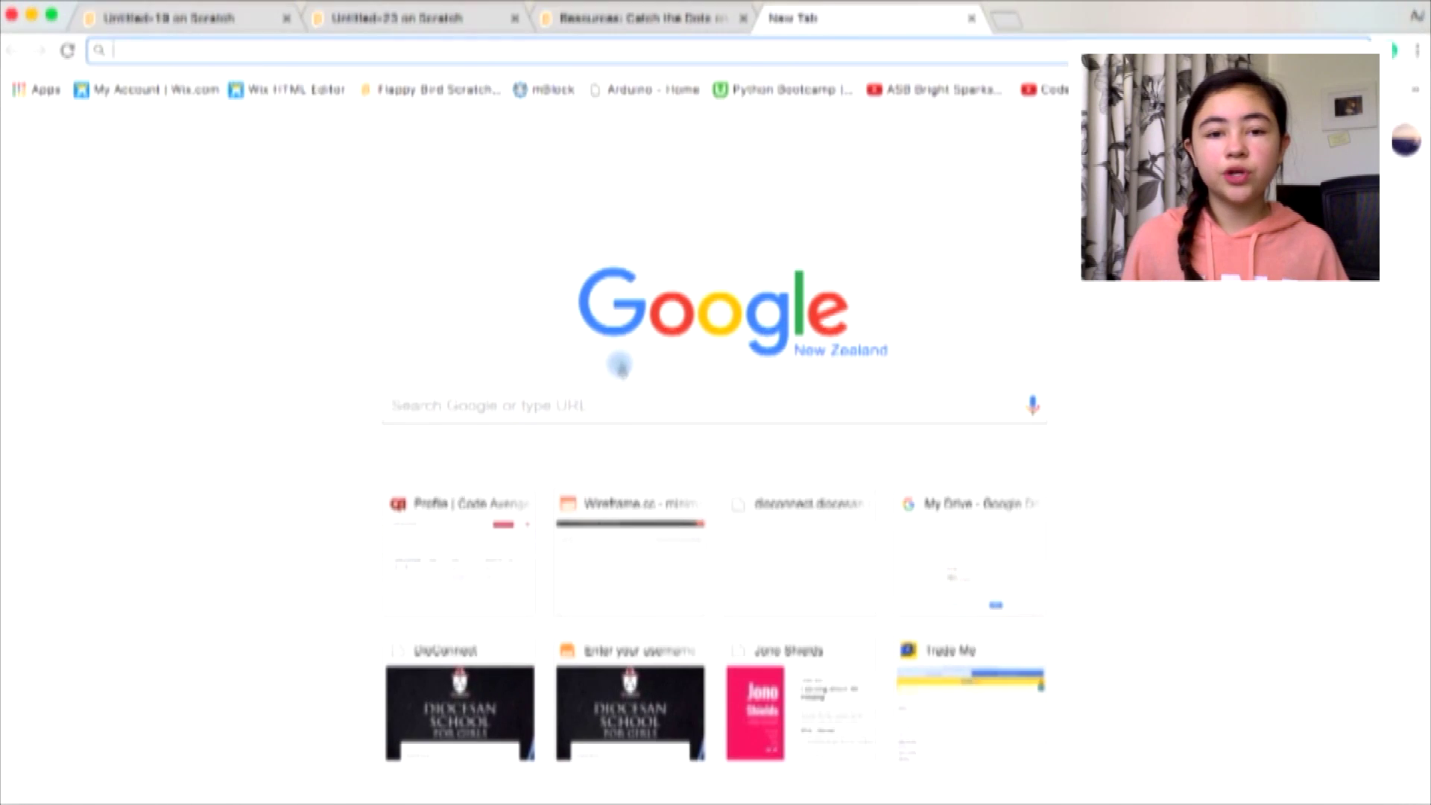
{"action": "type", "text": "jump"}
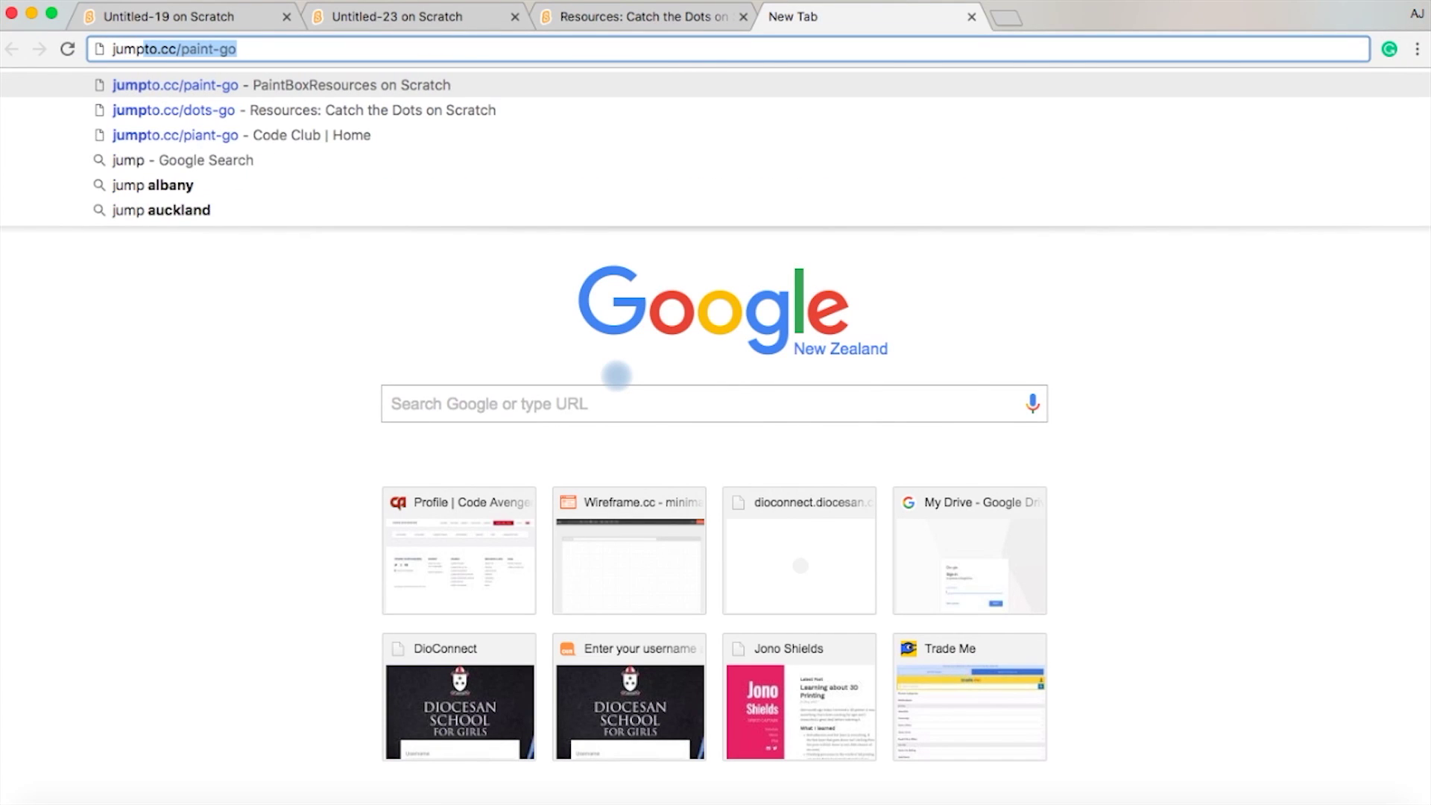
{"action": "type", "text": "to."}
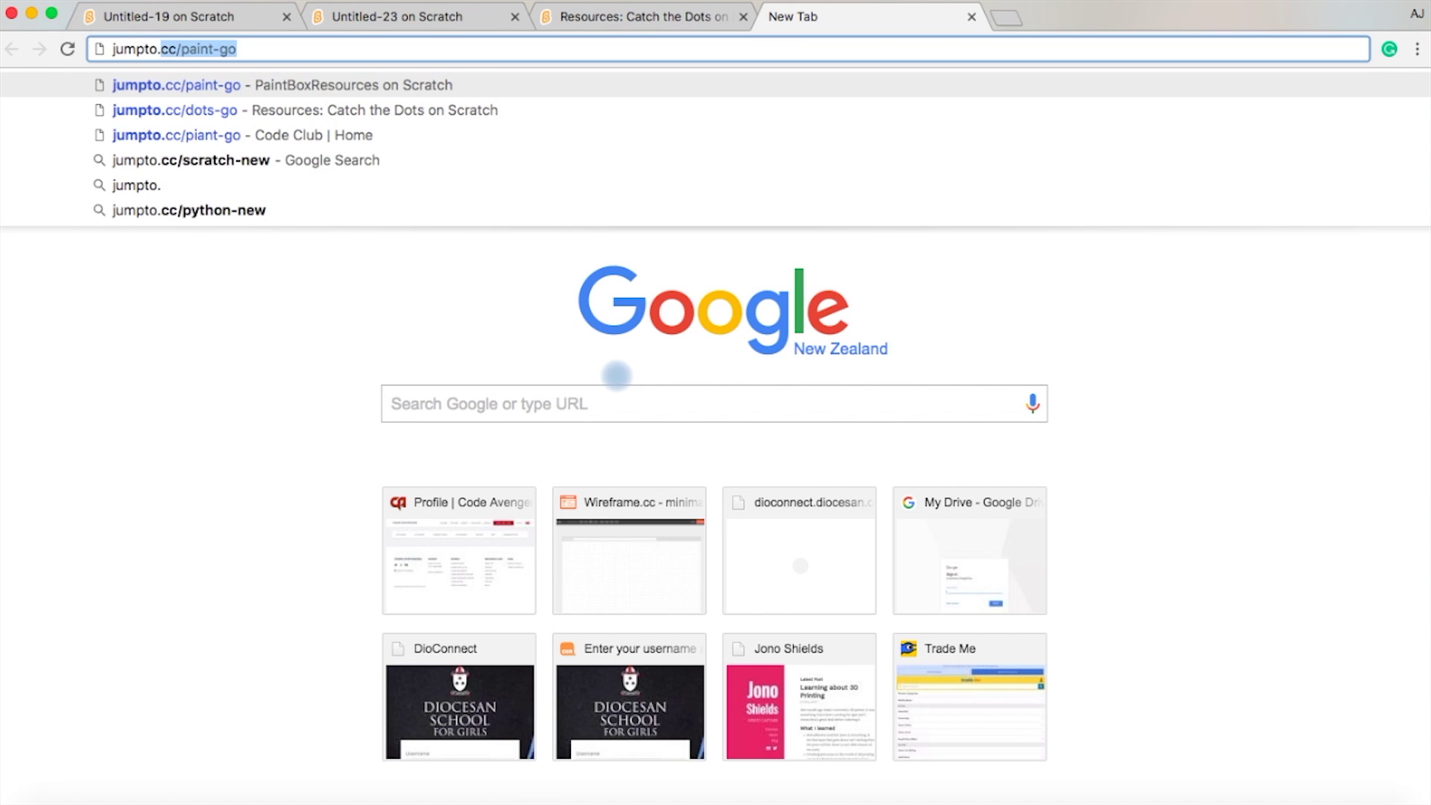
{"action": "type", "text": "cc/ar"}
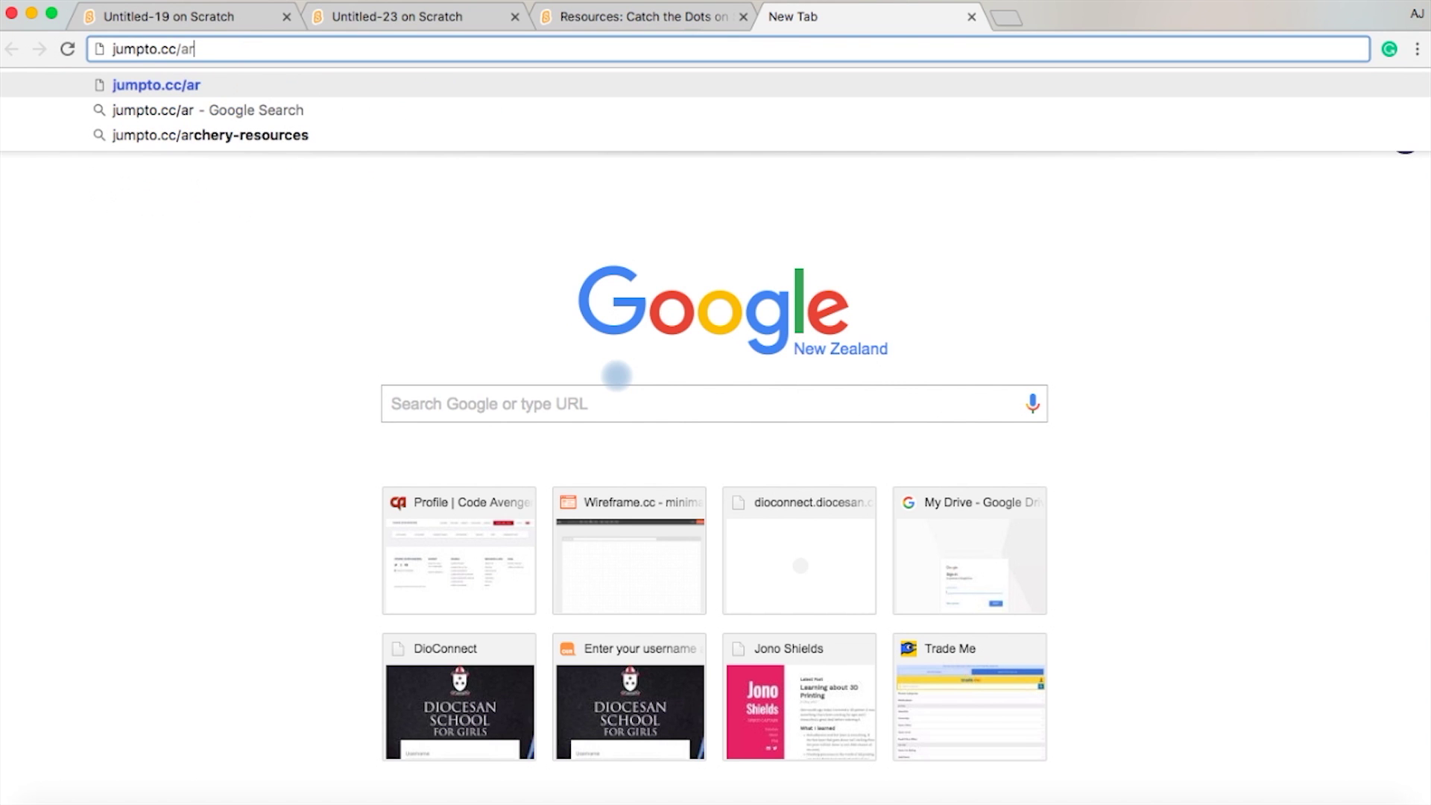
{"action": "type", "text": "chery-re"}
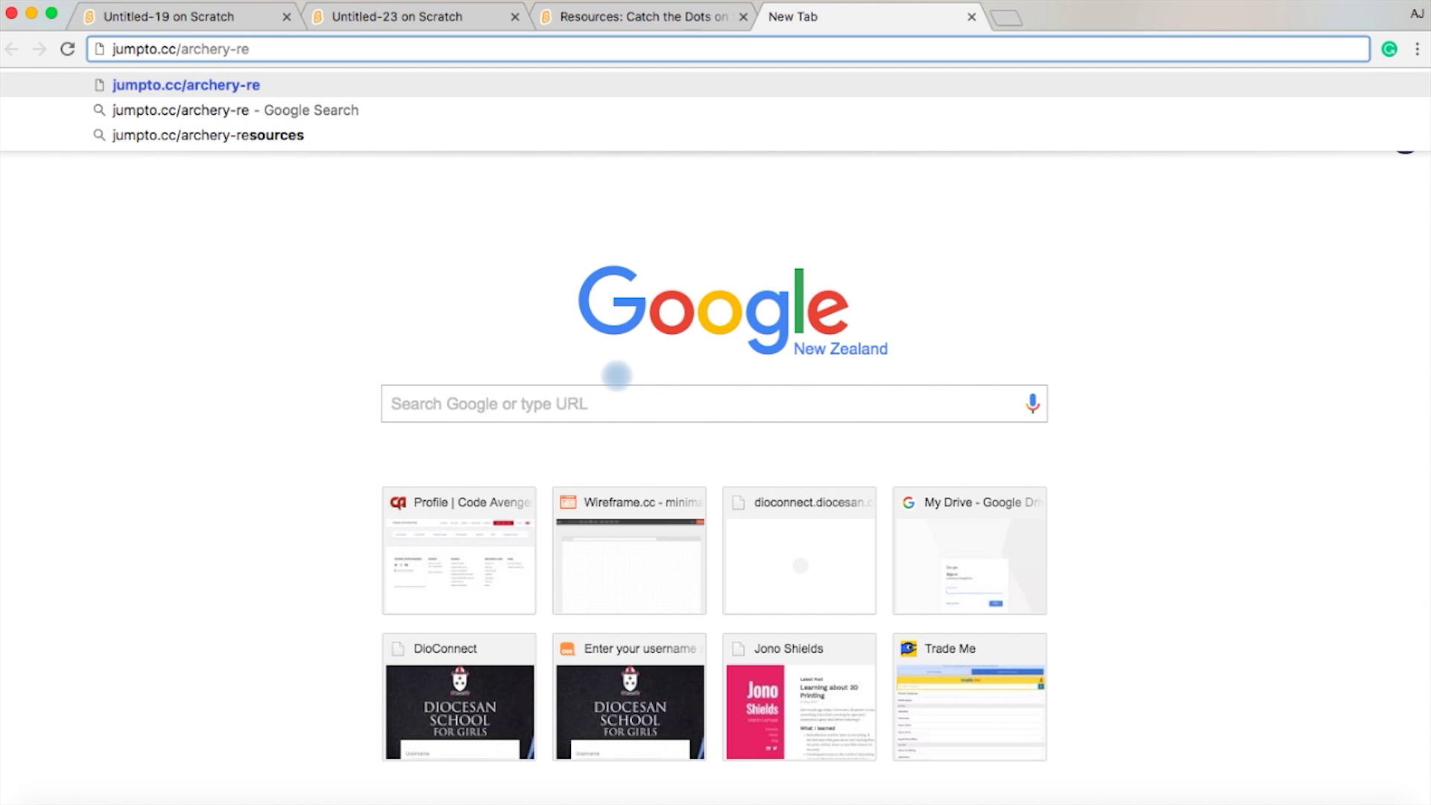
Open the Archery project and add a green-flag script that broadcasts a new 'new arrow' message.
{"action": "left_click", "coordinate": [393, 136]}
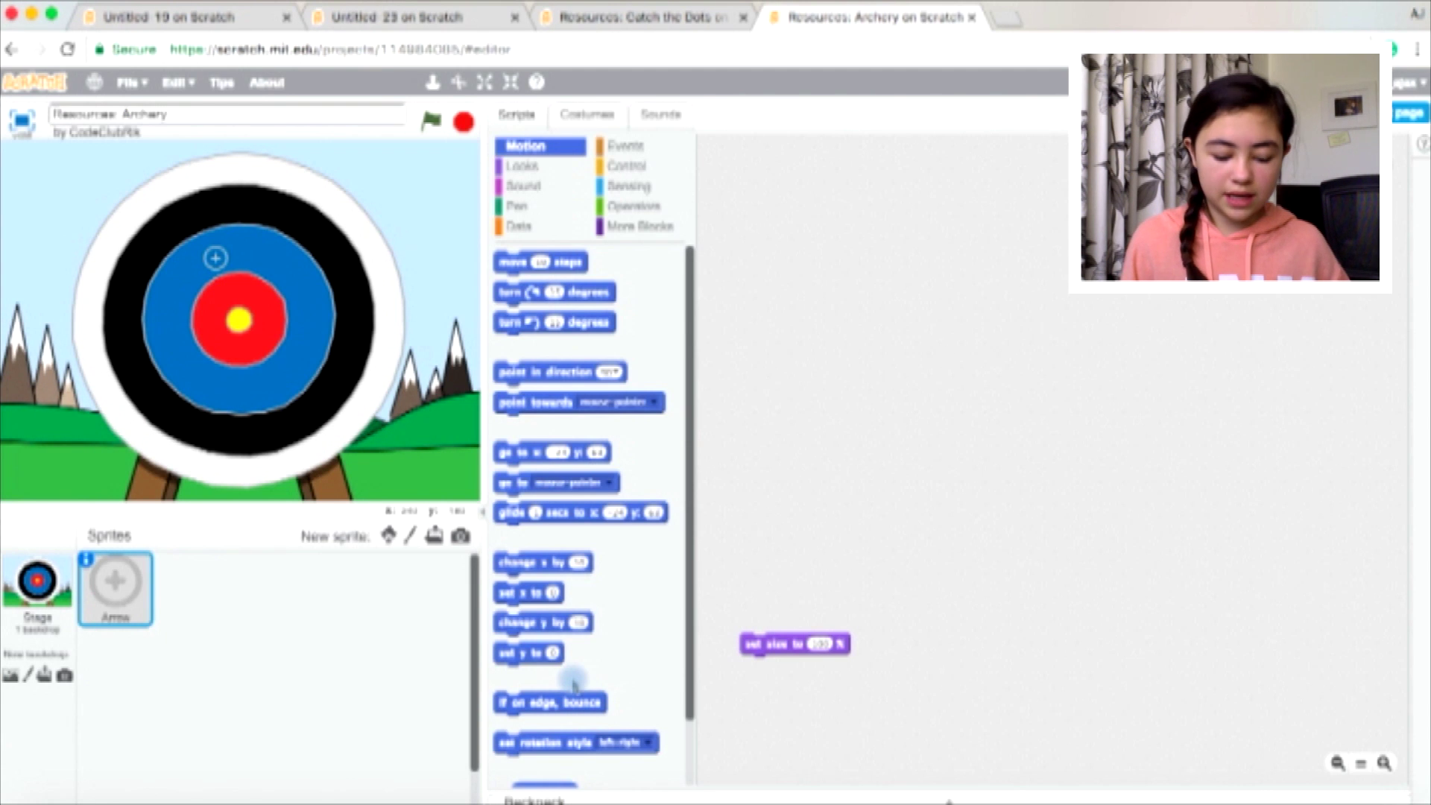
{"action": "left_click", "coordinate": [609, 151]}
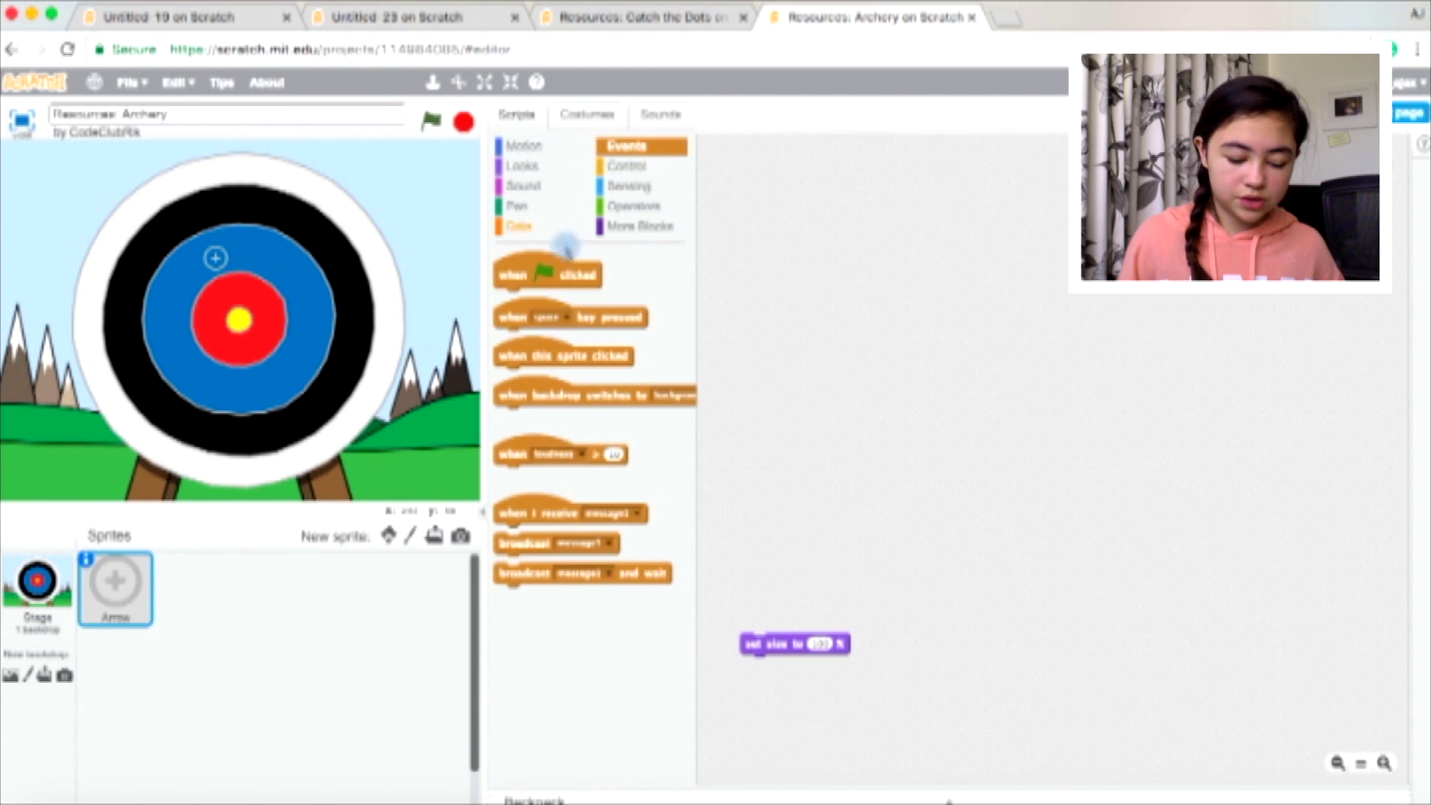
{"action": "left_click_drag", "start_coordinate": [545, 277], "coordinate": [811, 220]}
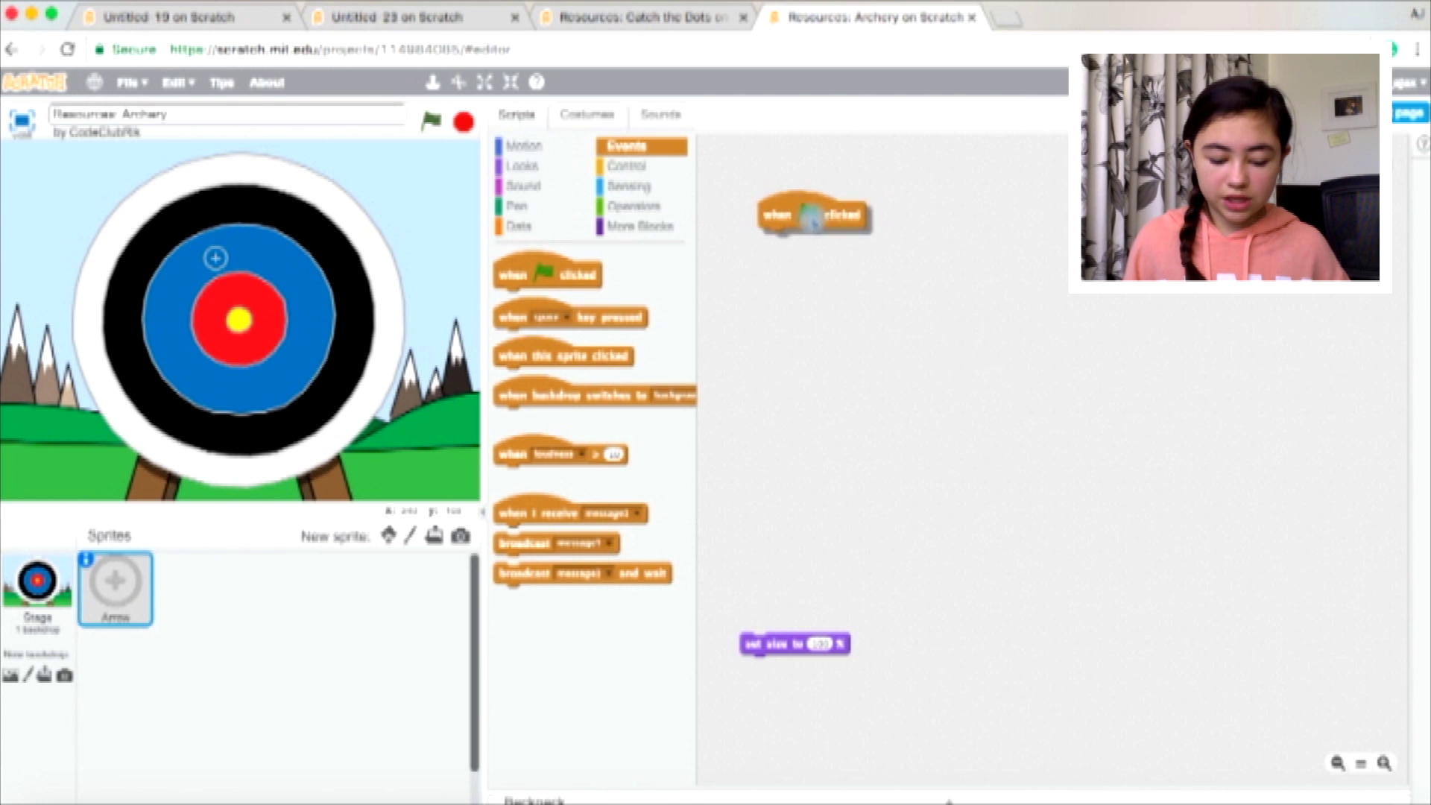
{"action": "left_click_drag", "start_coordinate": [533, 548], "coordinate": [799, 256]}
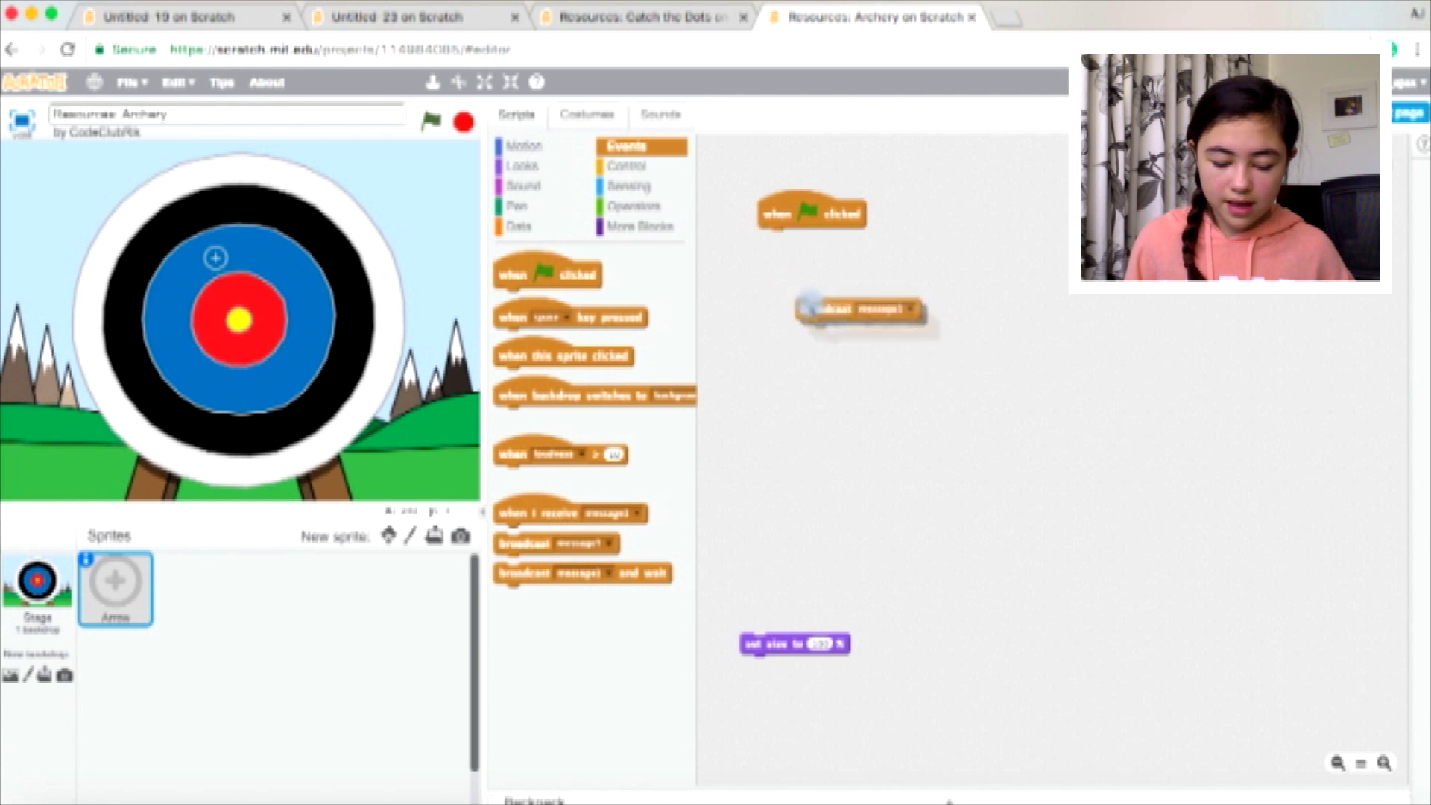
{"action": "left_click", "coordinate": [872, 239]}
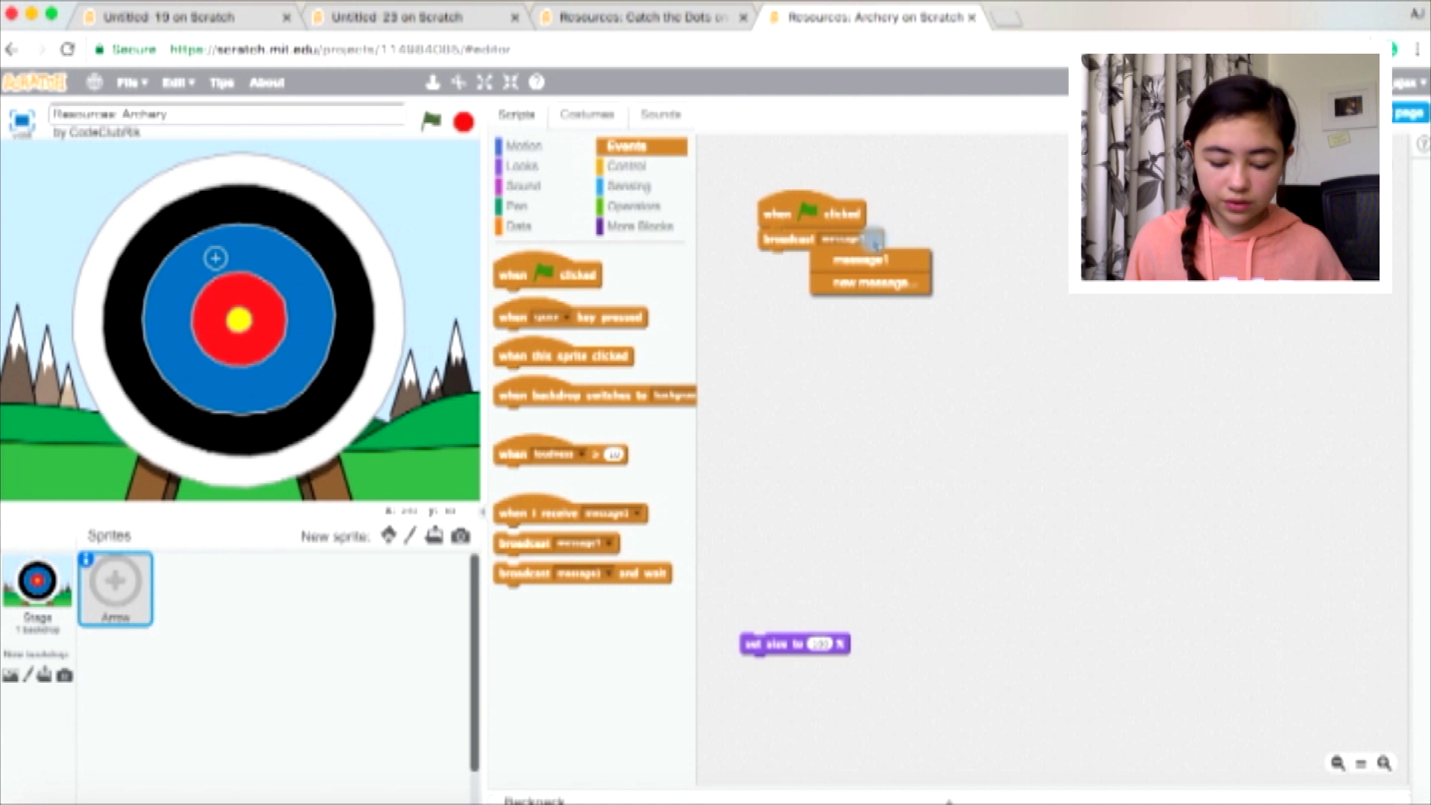
{"action": "left_click", "coordinate": [877, 283]}
{"action": "type", "text": "new"}
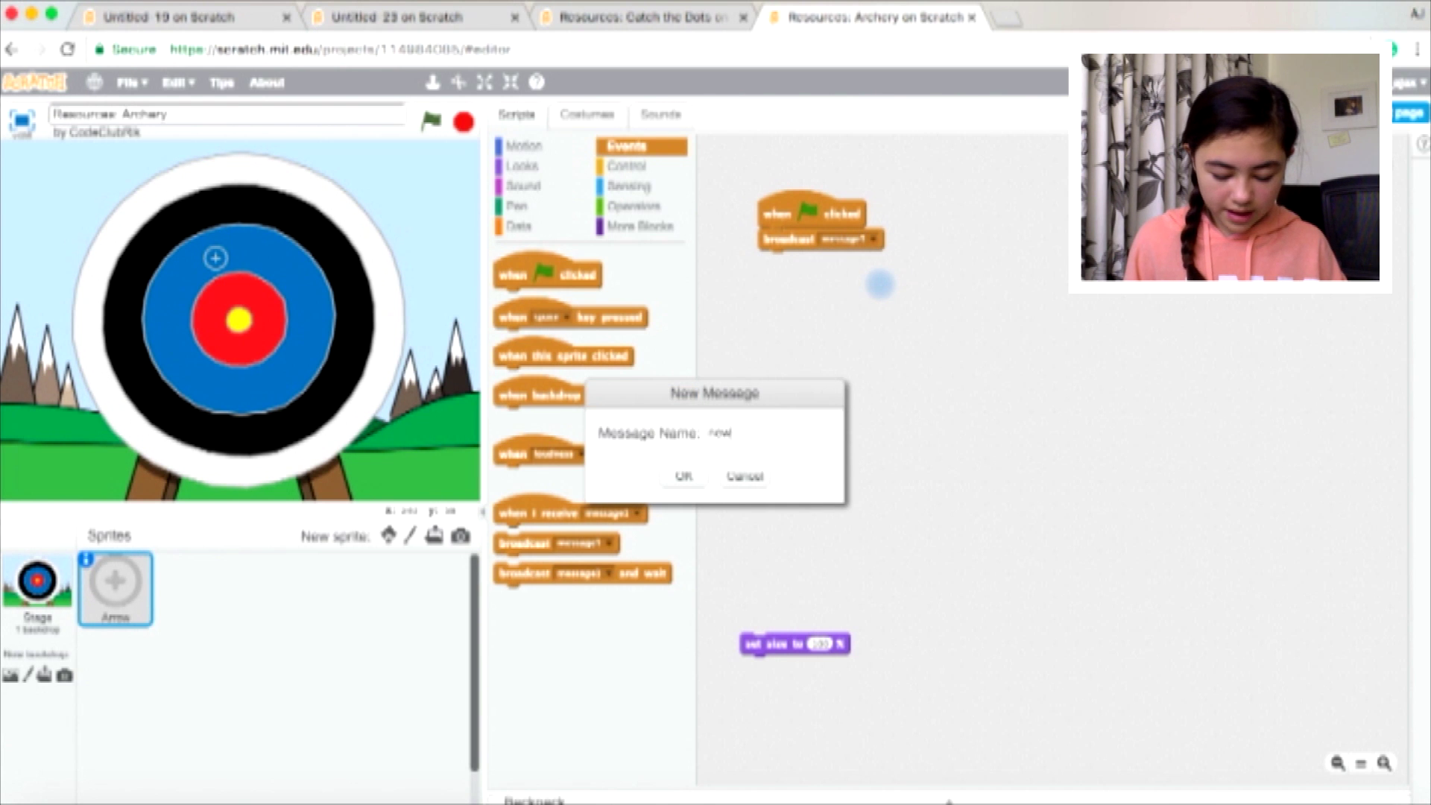
{"action": "type", "text": "a"}
{"action": "type", "text": "rrow"}
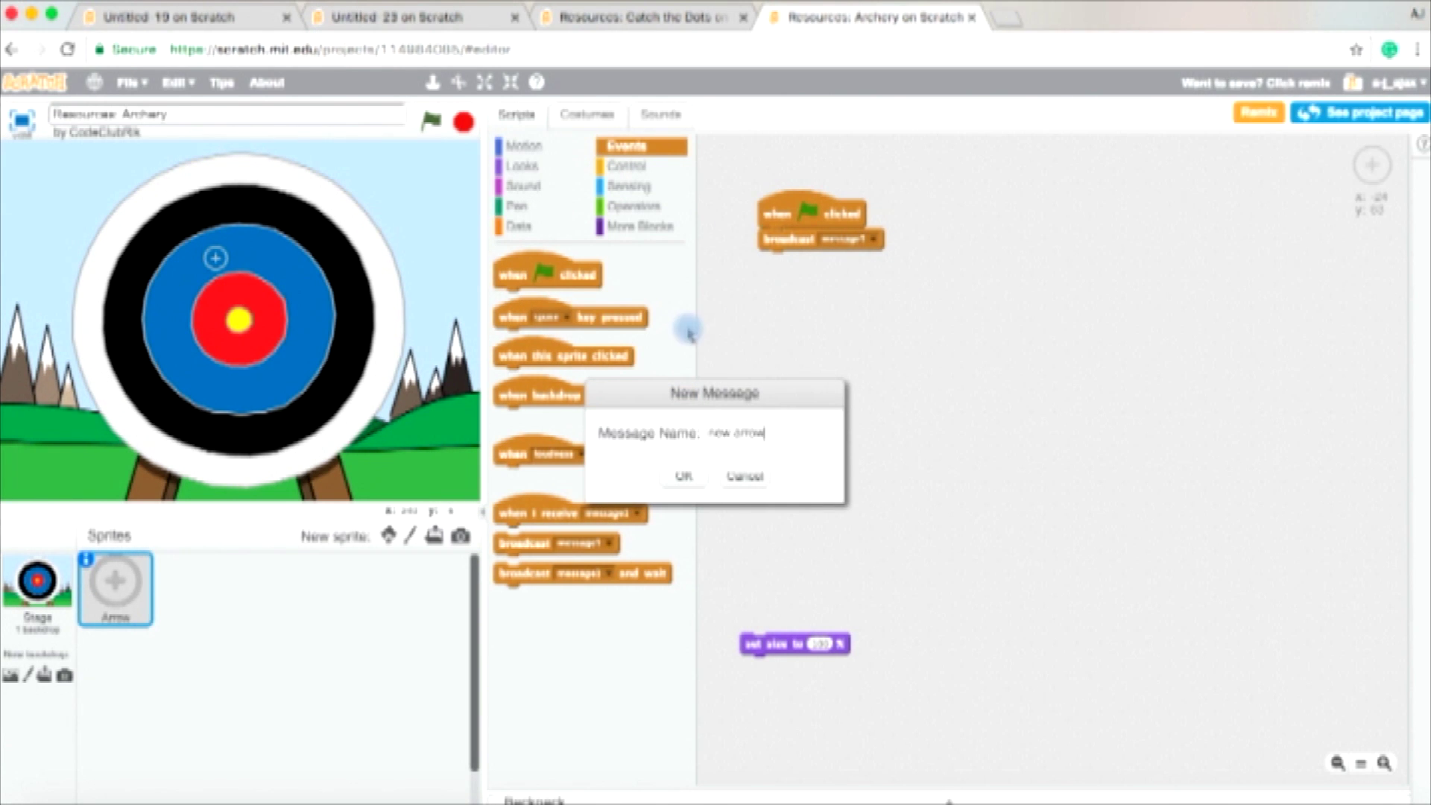
{"action": "key", "text": "Return"}
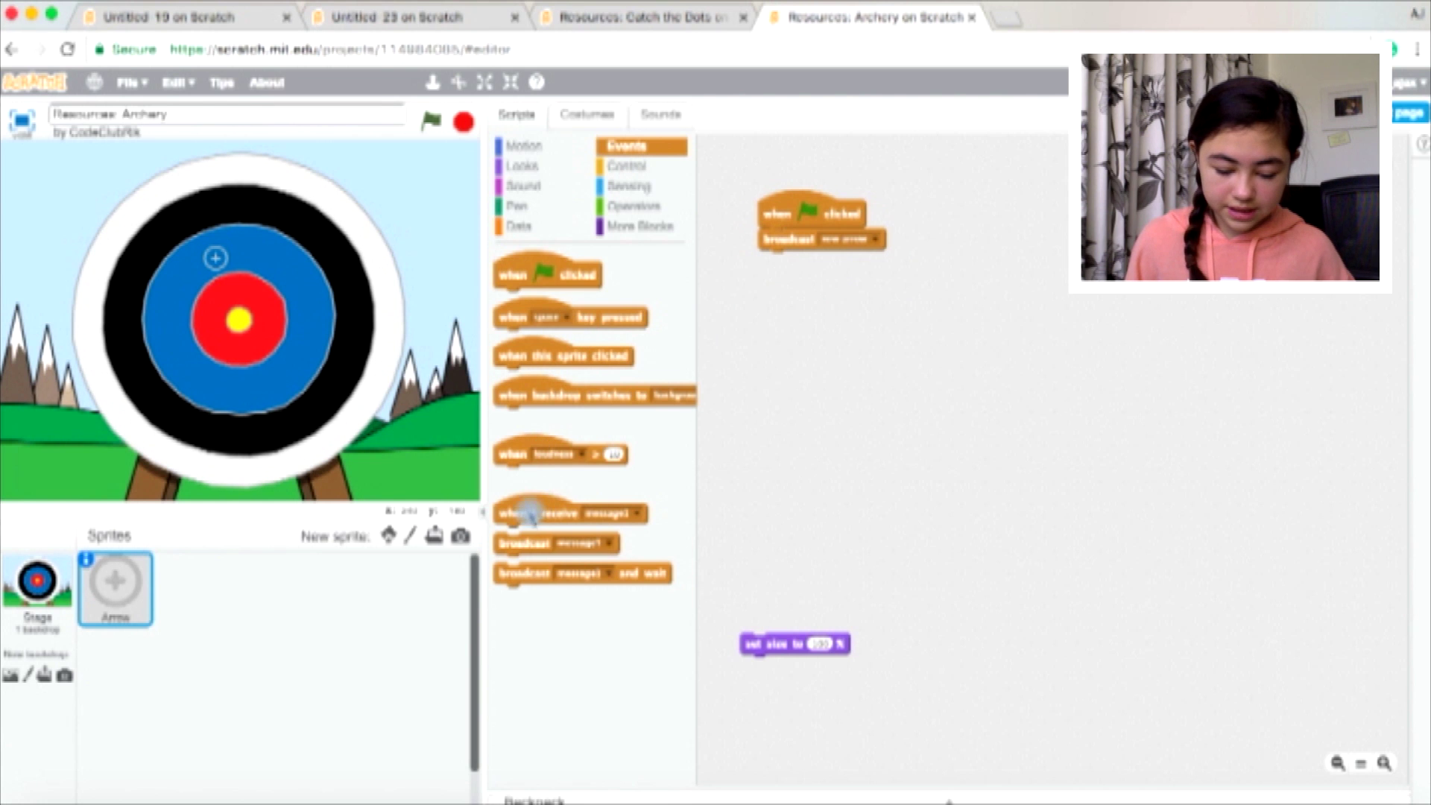
Add a 'when I receive new arrow' trigger block to the workspace.
{"action": "left_click_drag", "start_coordinate": [528, 513], "coordinate": [789, 332]}
{"action": "left_click", "coordinate": [894, 332]}
{"action": "left_click", "coordinate": [897, 367]}
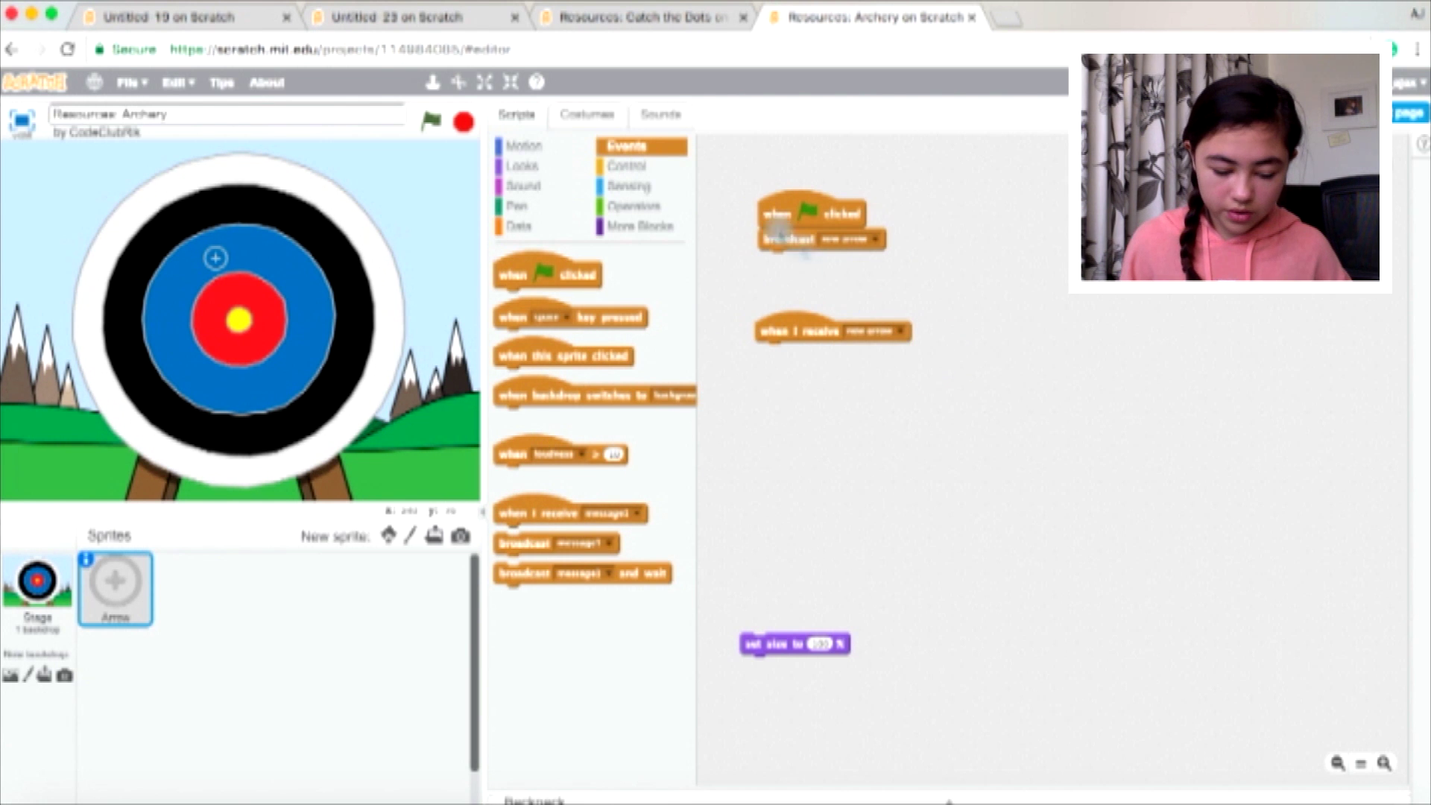
Under it, send the arrow to fixed x/y coordinates, set a larger size, and test-run it.
{"action": "left_click", "coordinate": [517, 146]}
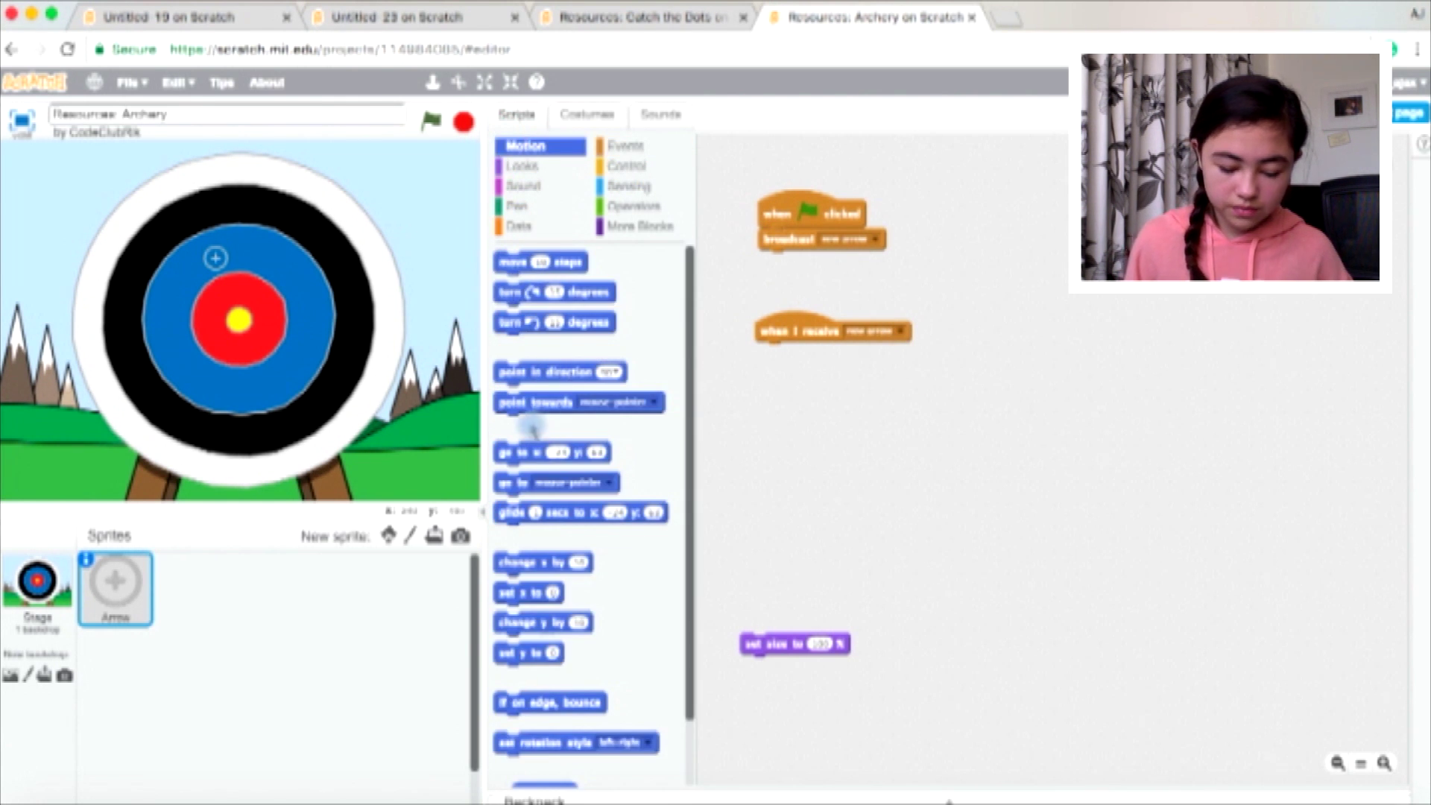
{"action": "left_click_drag", "start_coordinate": [518, 451], "coordinate": [805, 374]}
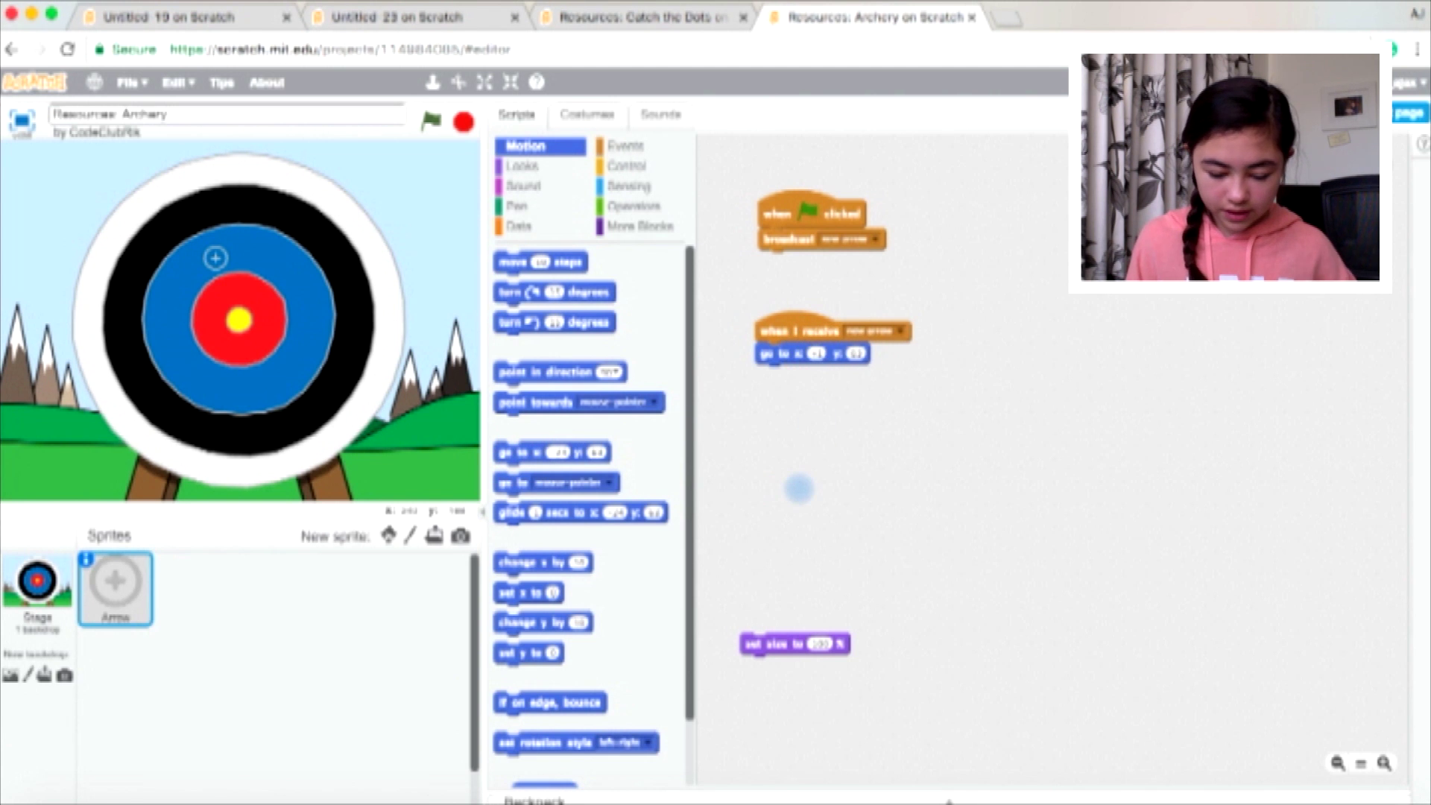
{"action": "left_click", "coordinate": [857, 353]}
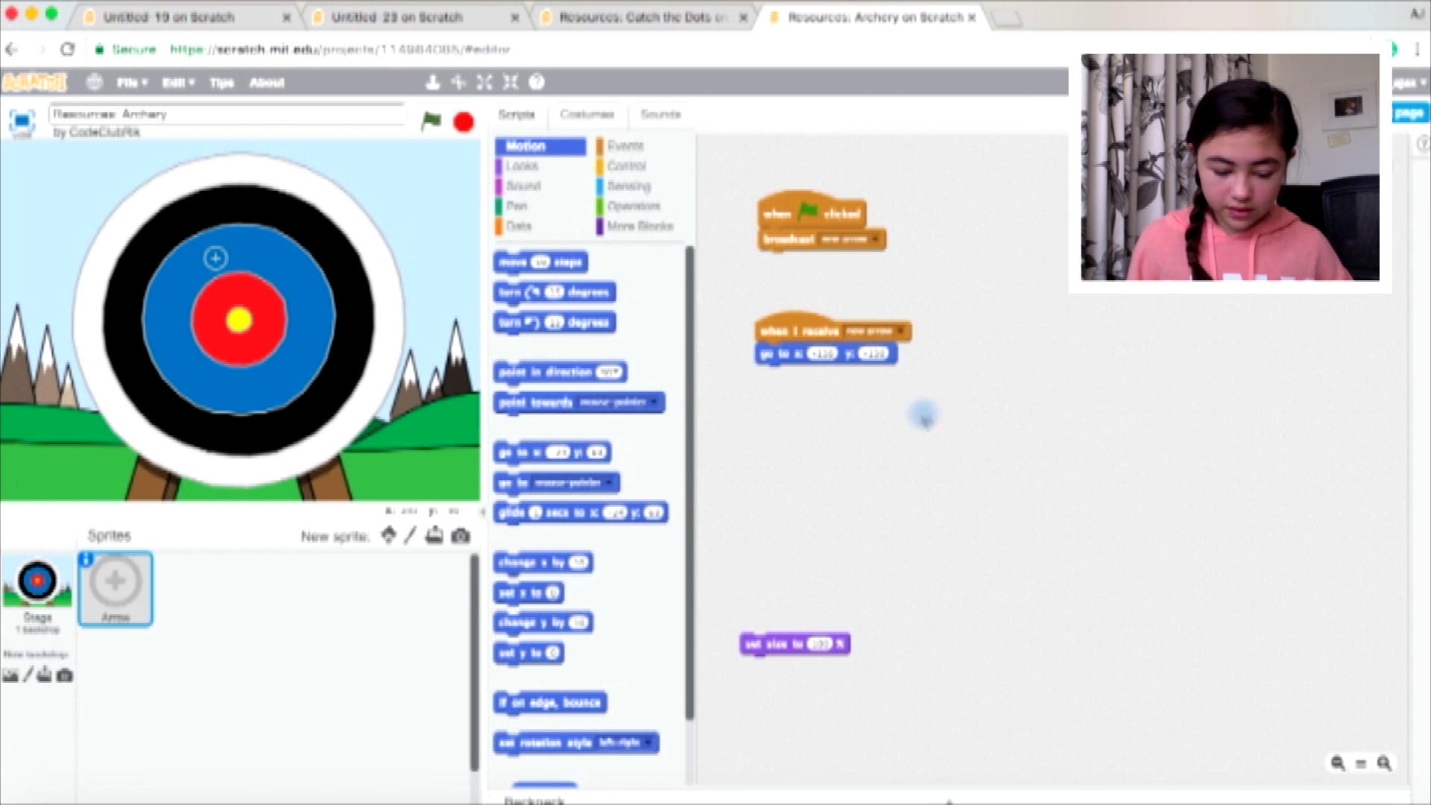
{"action": "left_click", "coordinate": [523, 165]}
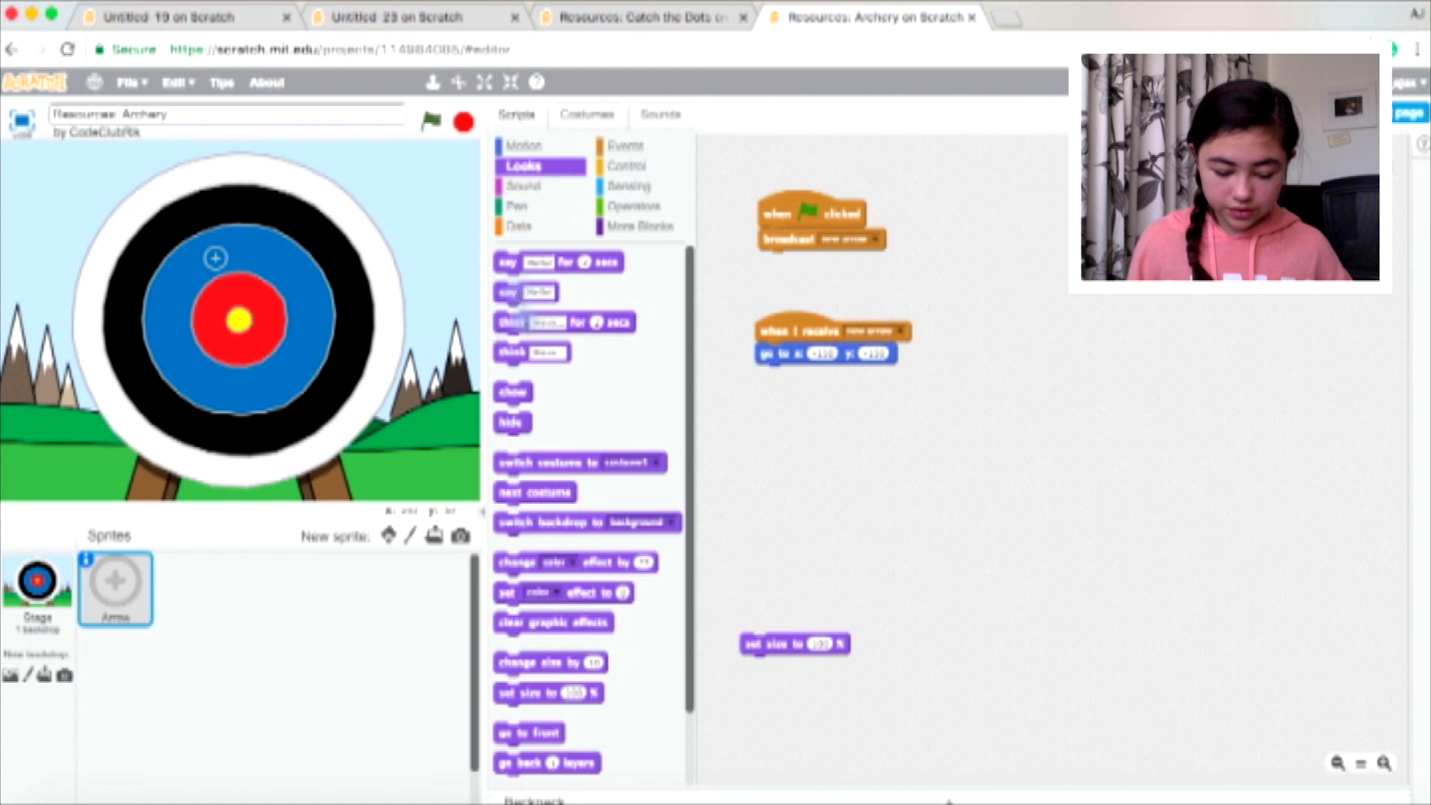
{"action": "mouse_move", "coordinate": [507, 593]}
{"action": "left_mouse_down"}
{"action": "mouse_move", "coordinate": [548, 669]}
{"action": "mouse_move", "coordinate": [781, 383]}
{"action": "left_mouse_up"}
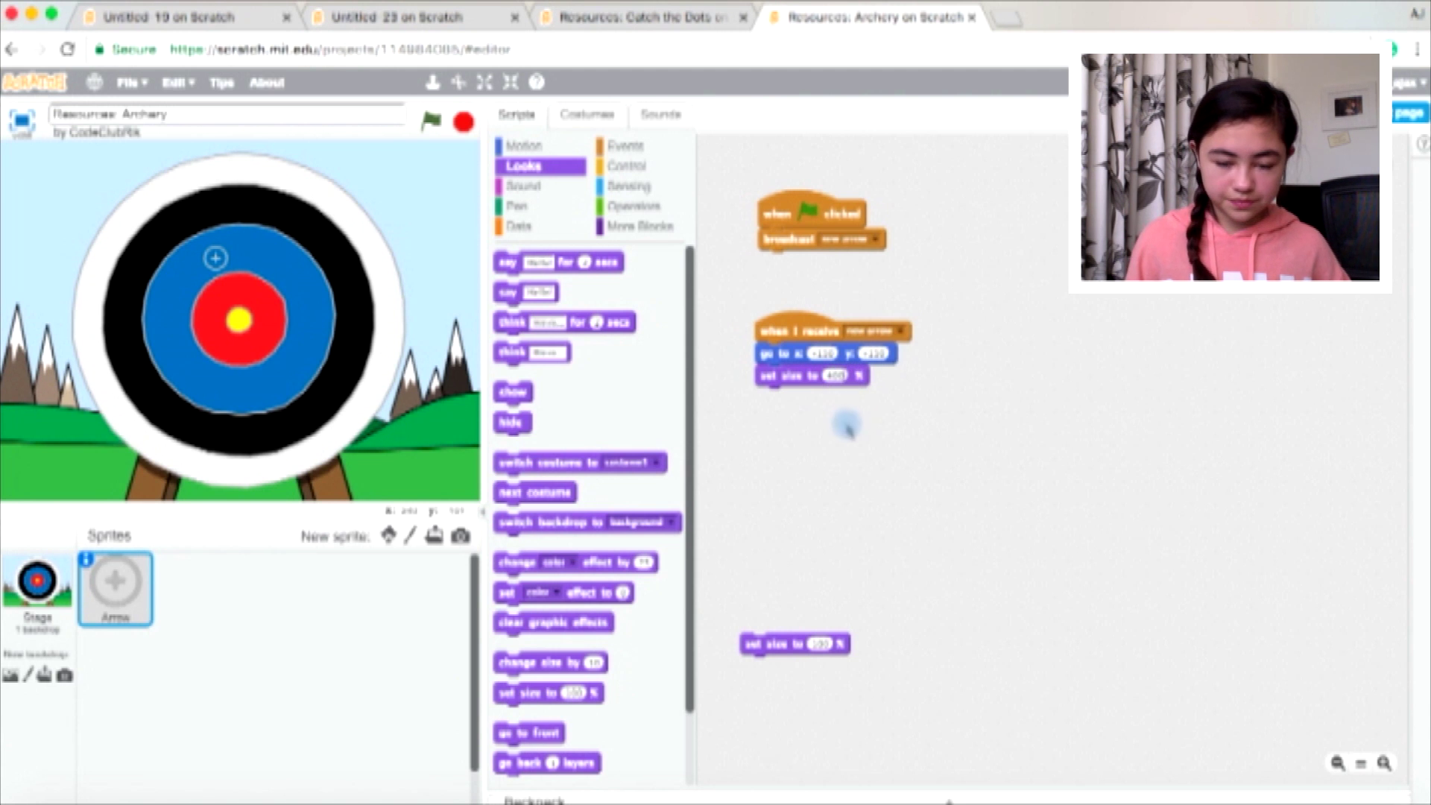
{"action": "left_click", "coordinate": [430, 119]}
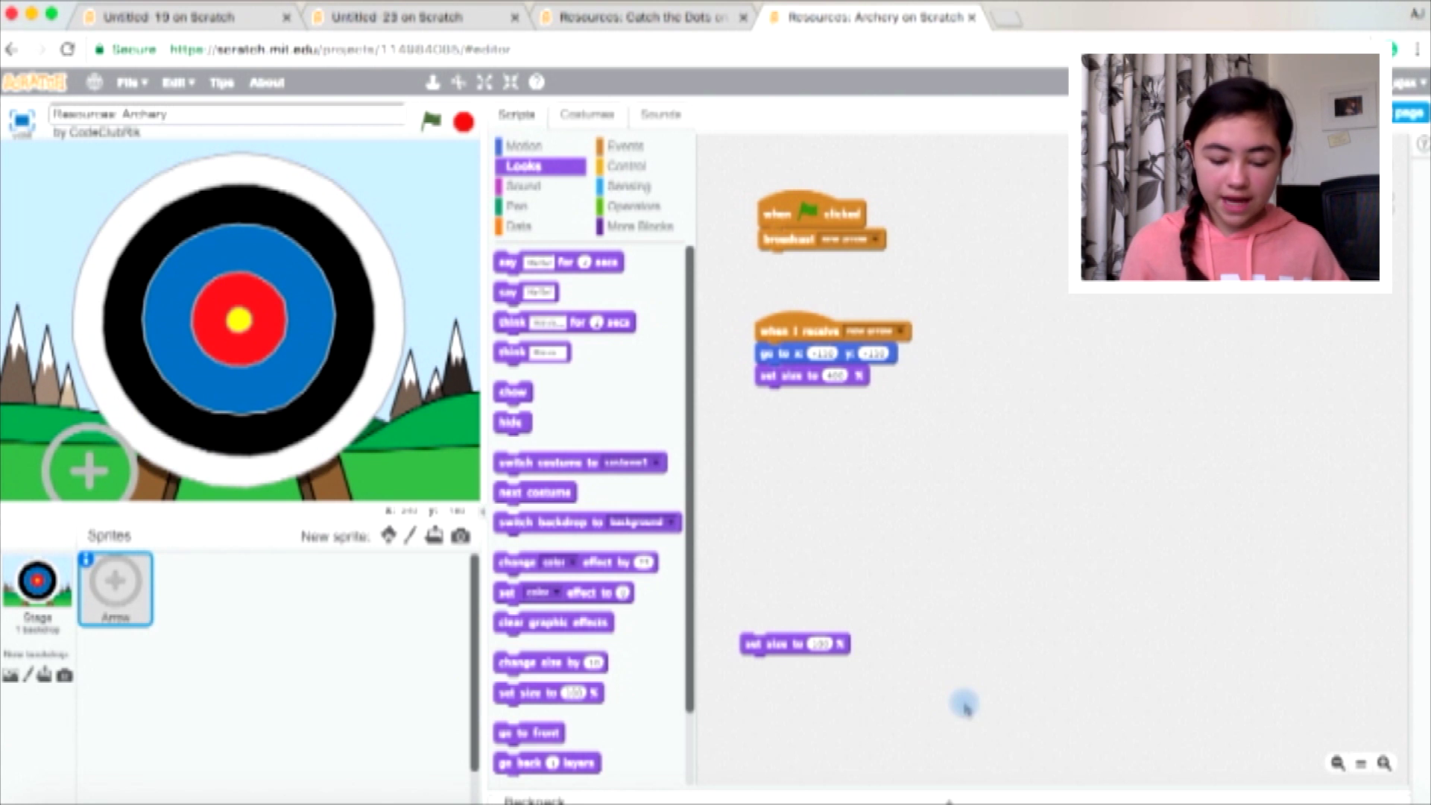
Loop a glide forever to random x and y positions, each ranging -110 to 110.
{"action": "left_click", "coordinate": [624, 166]}
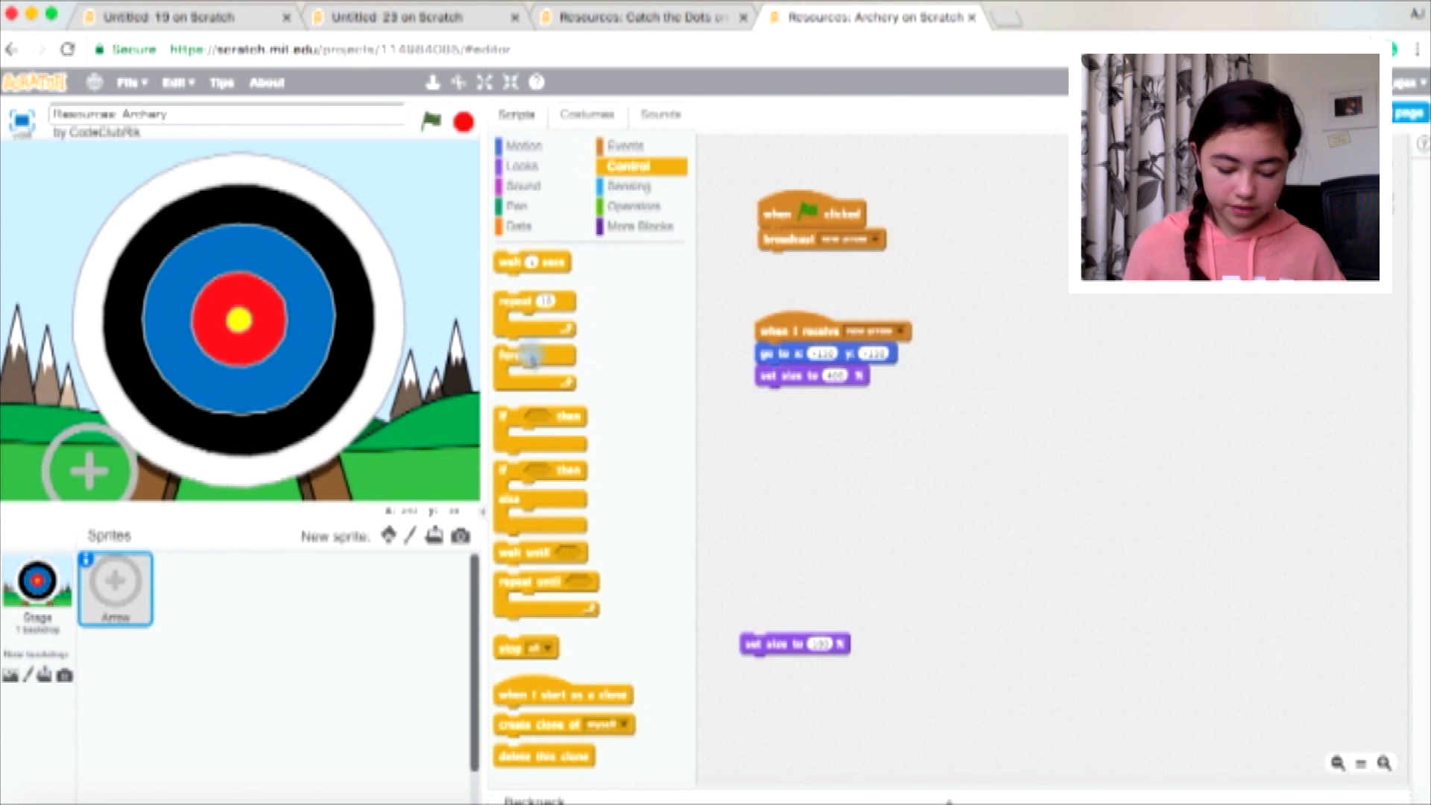
{"action": "left_click_drag", "start_coordinate": [518, 358], "coordinate": [789, 403]}
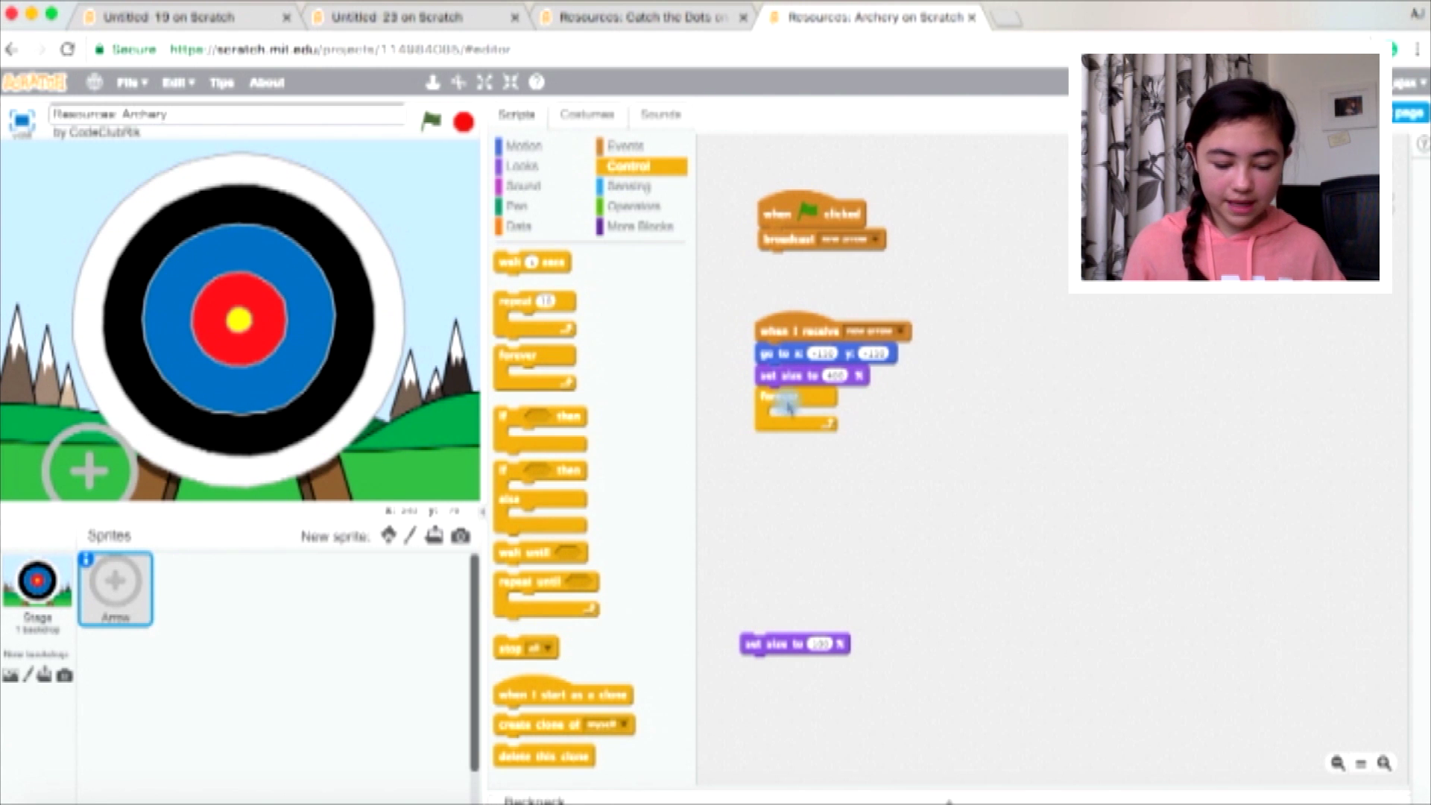
{"action": "left_click", "coordinate": [521, 156]}
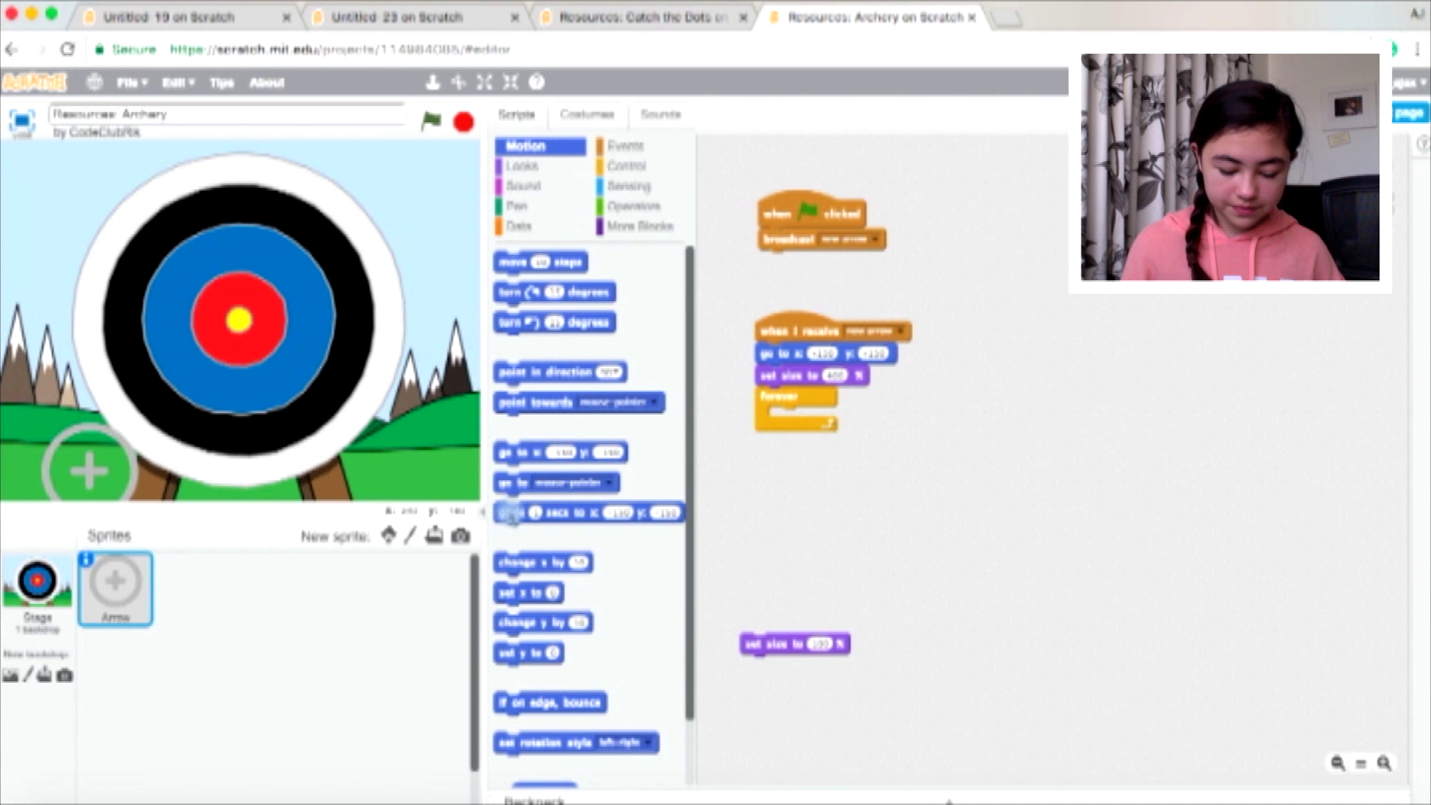
{"action": "left_click_drag", "start_coordinate": [509, 512], "coordinate": [796, 417]}
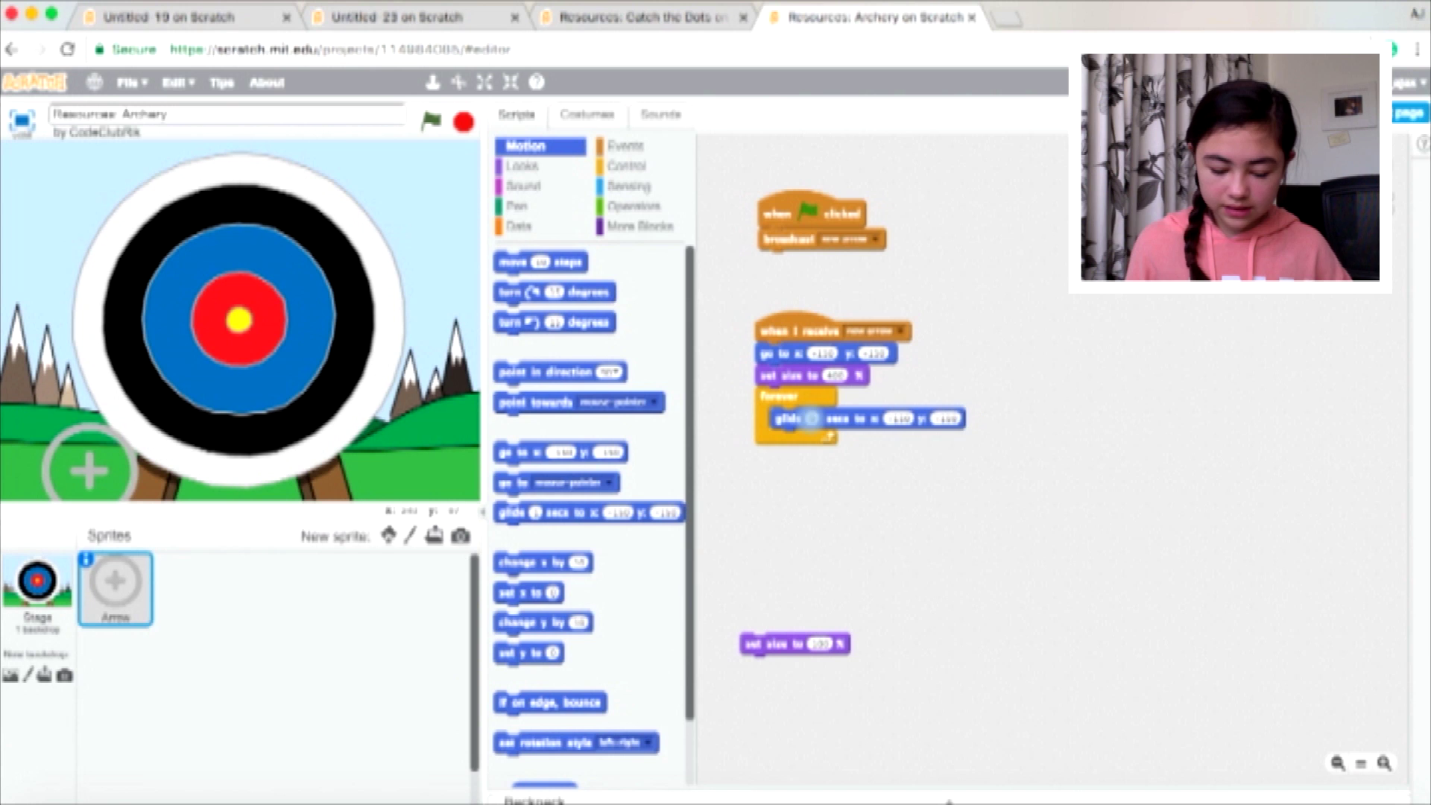
{"action": "type", "text": "0.5"}
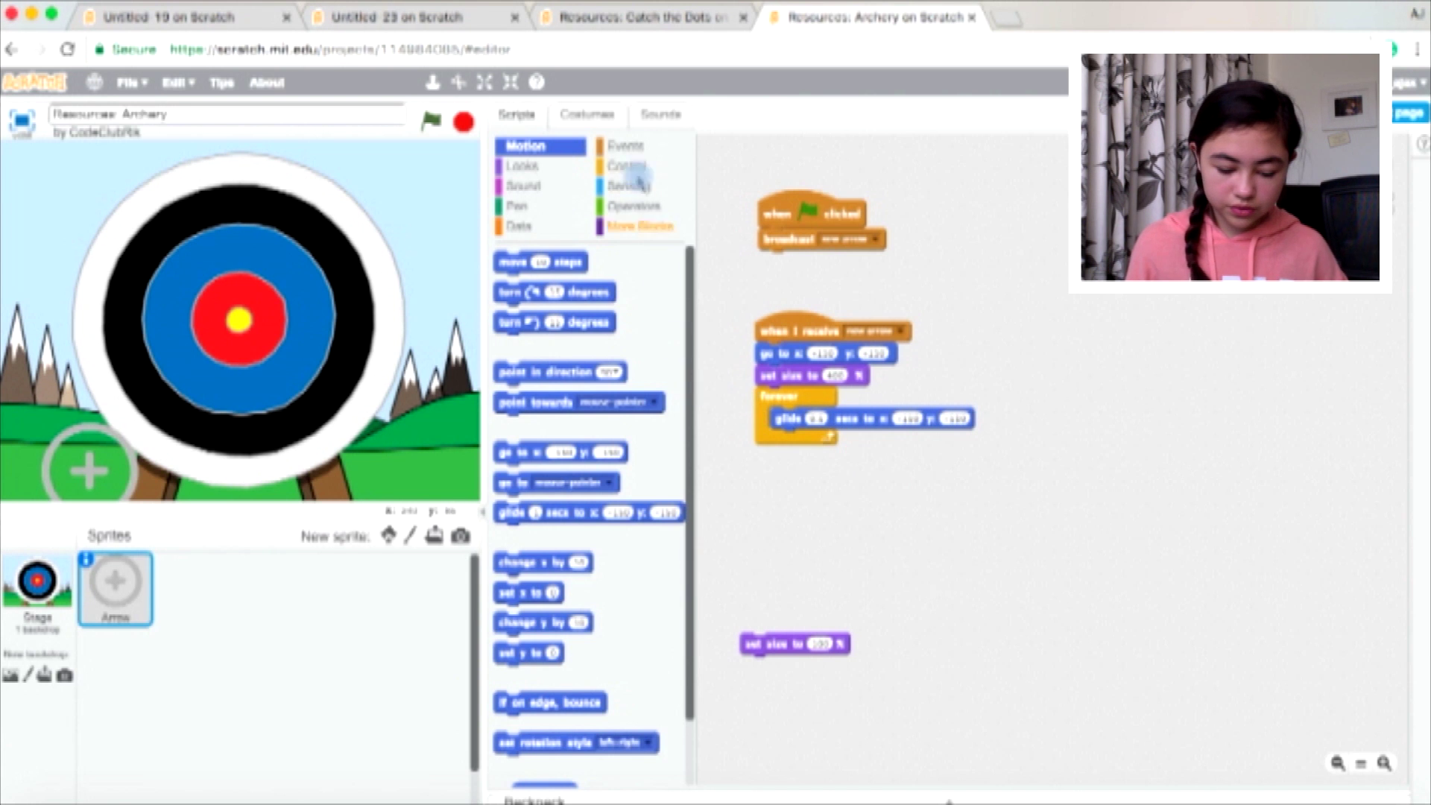
{"action": "left_click", "coordinate": [639, 209]}
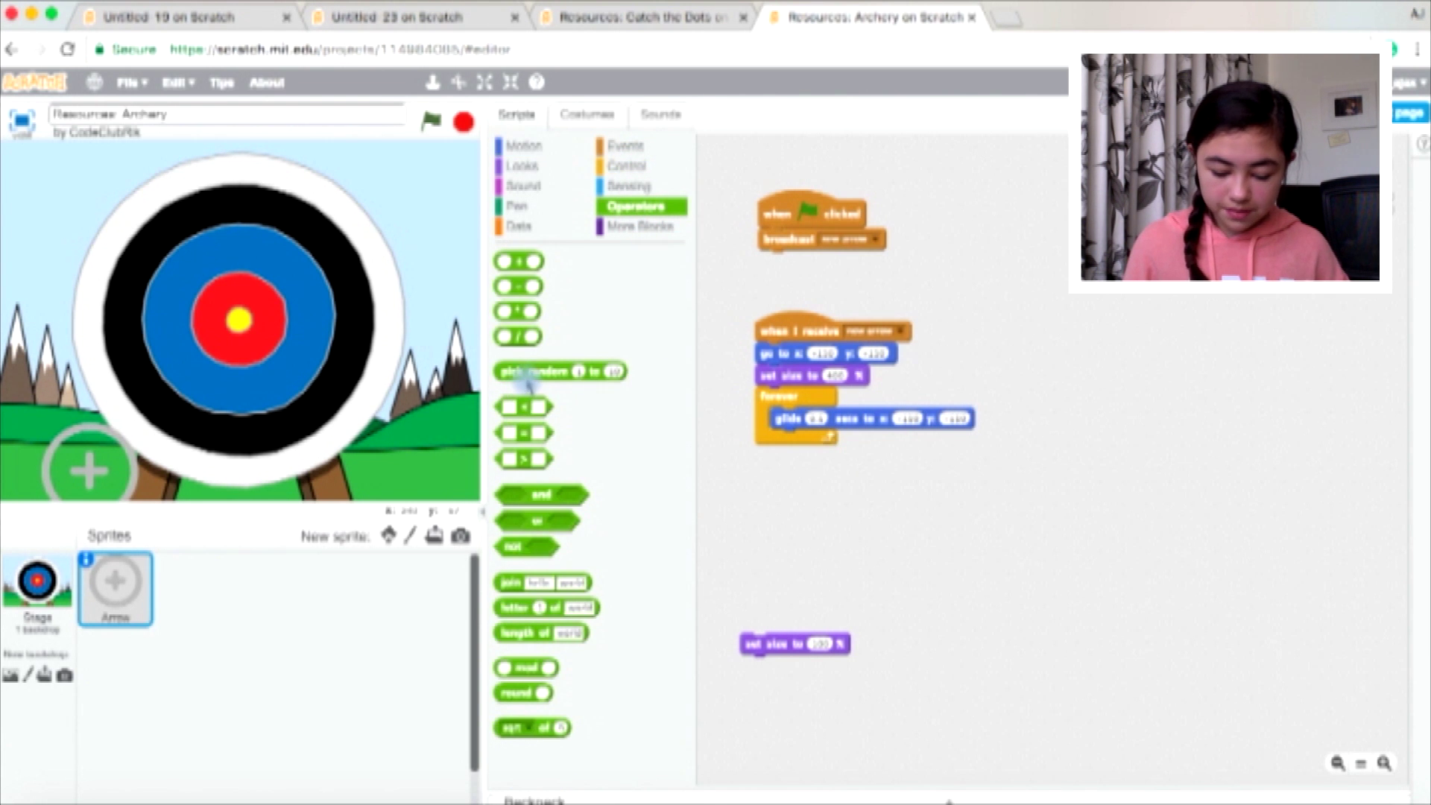
{"action": "left_click_drag", "start_coordinate": [528, 378], "coordinate": [913, 434]}
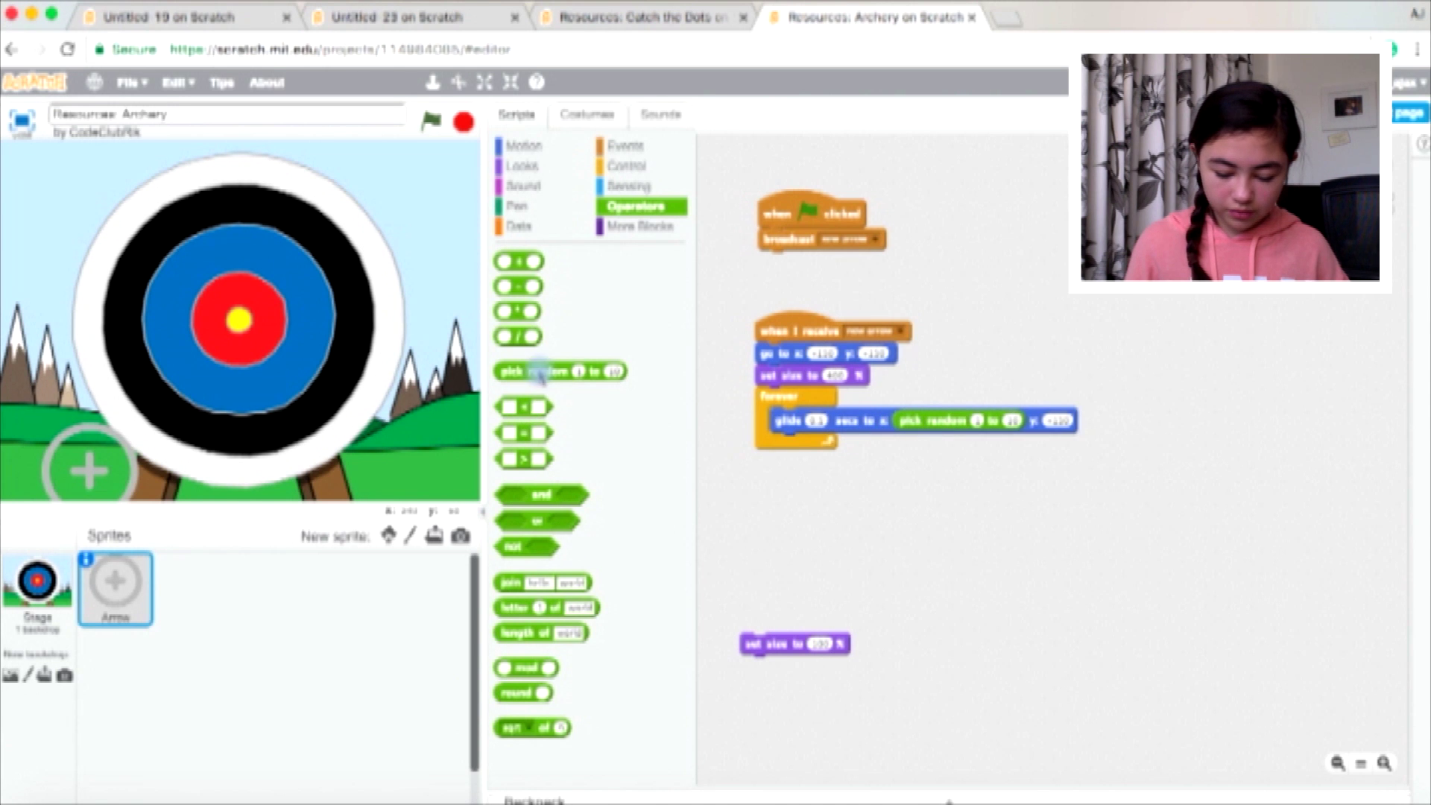
{"action": "left_click_drag", "start_coordinate": [537, 375], "coordinate": [1102, 426]}
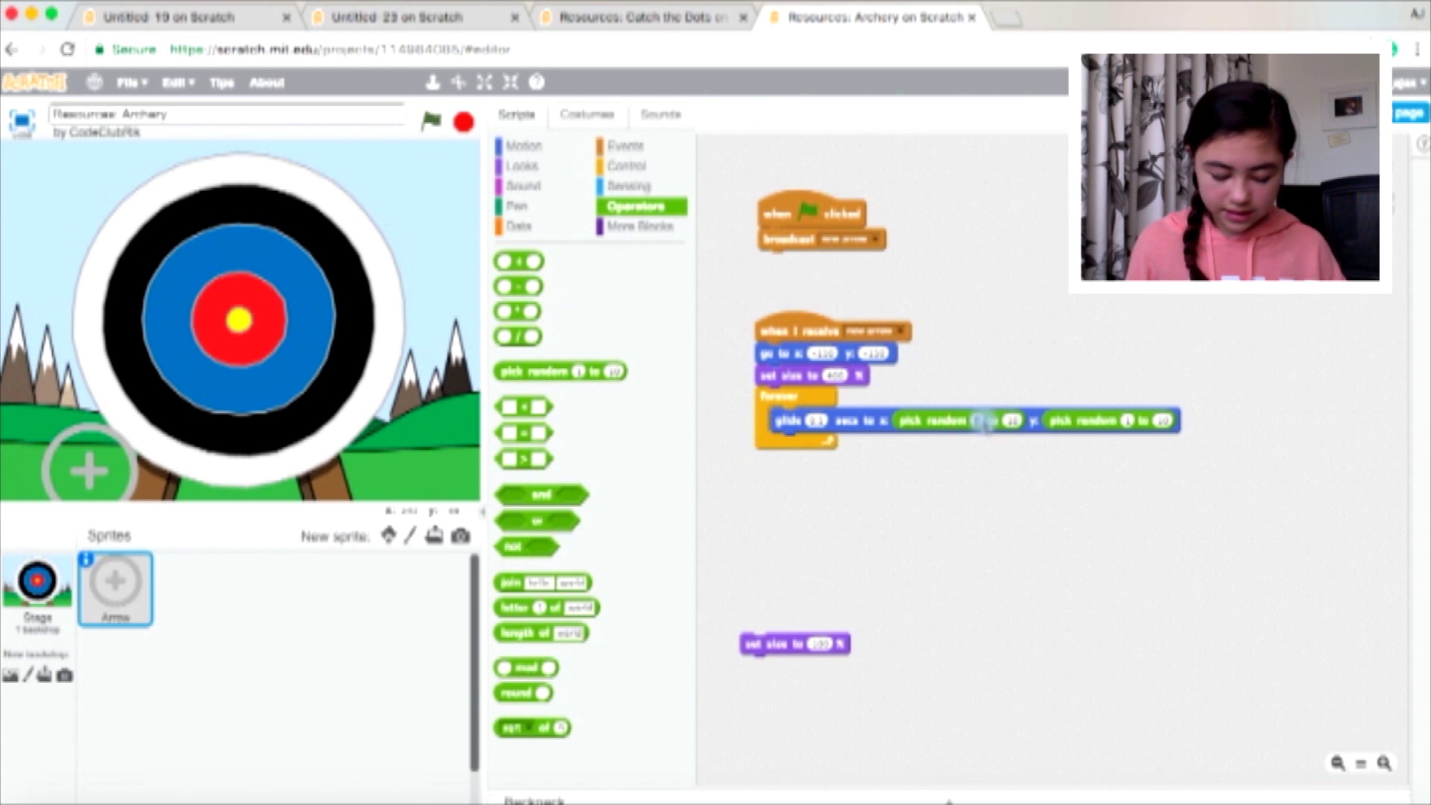
{"action": "left_click", "coordinate": [892, 592]}
{"action": "type", "text": "1"}
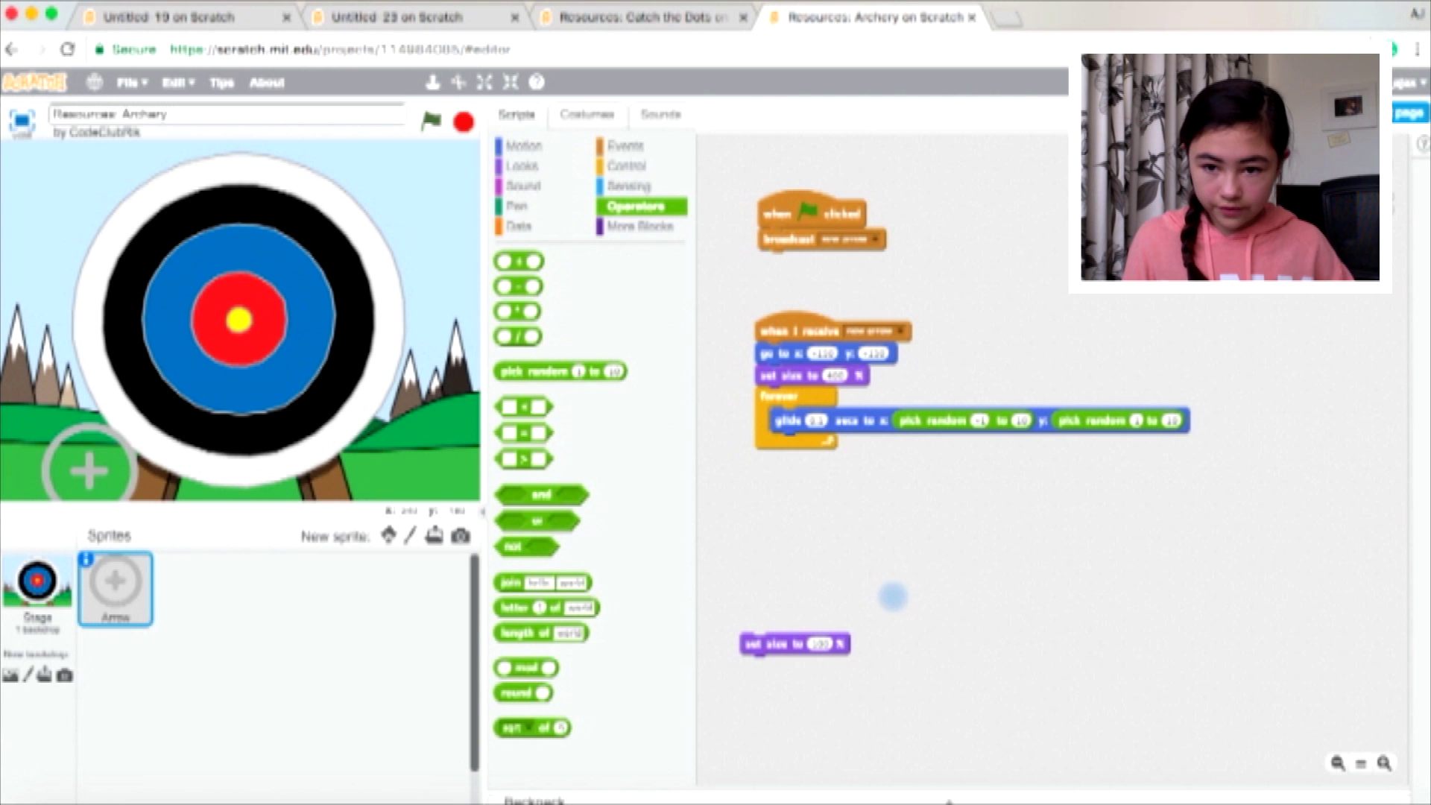
{"action": "type", "text": "0"}
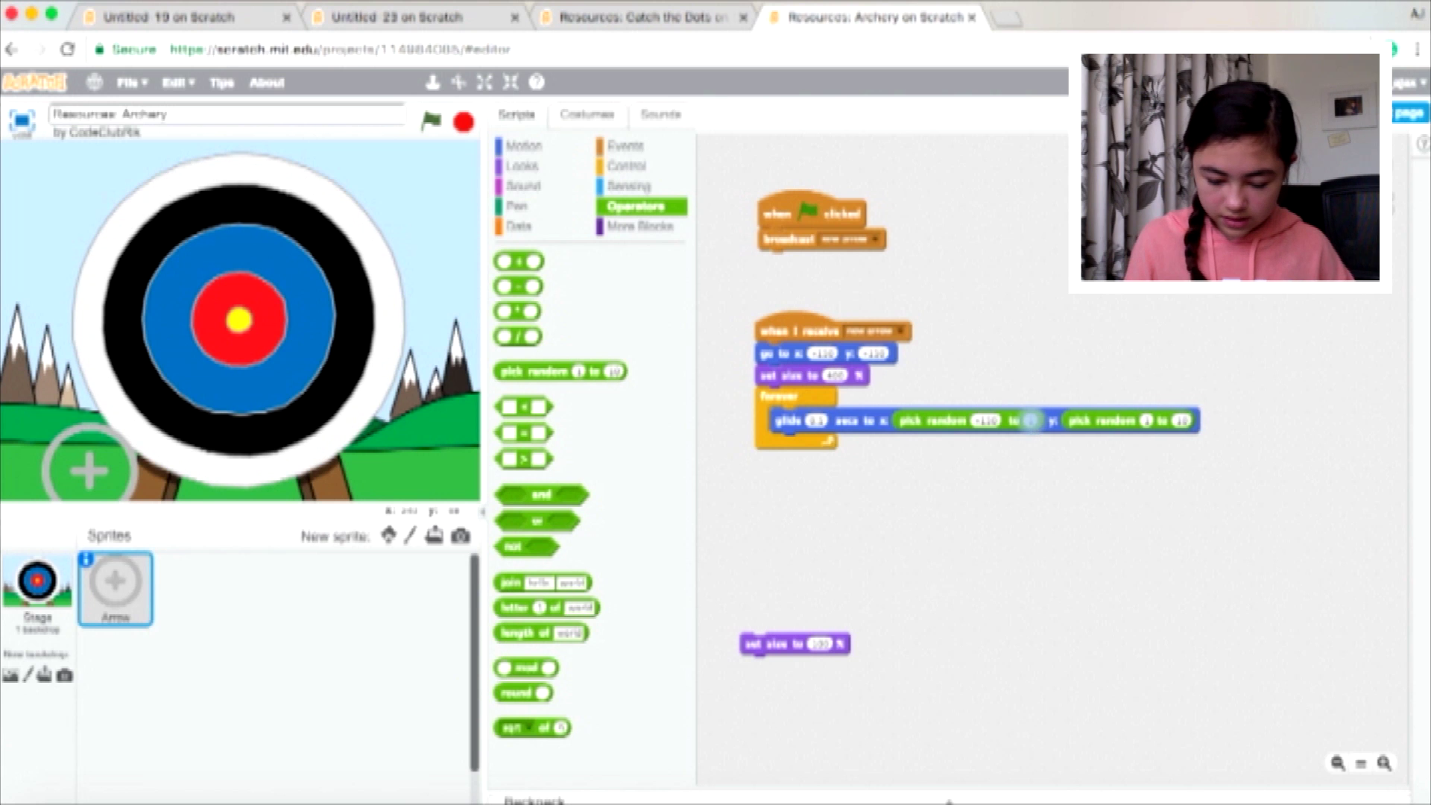
{"action": "type", "text": "110"}
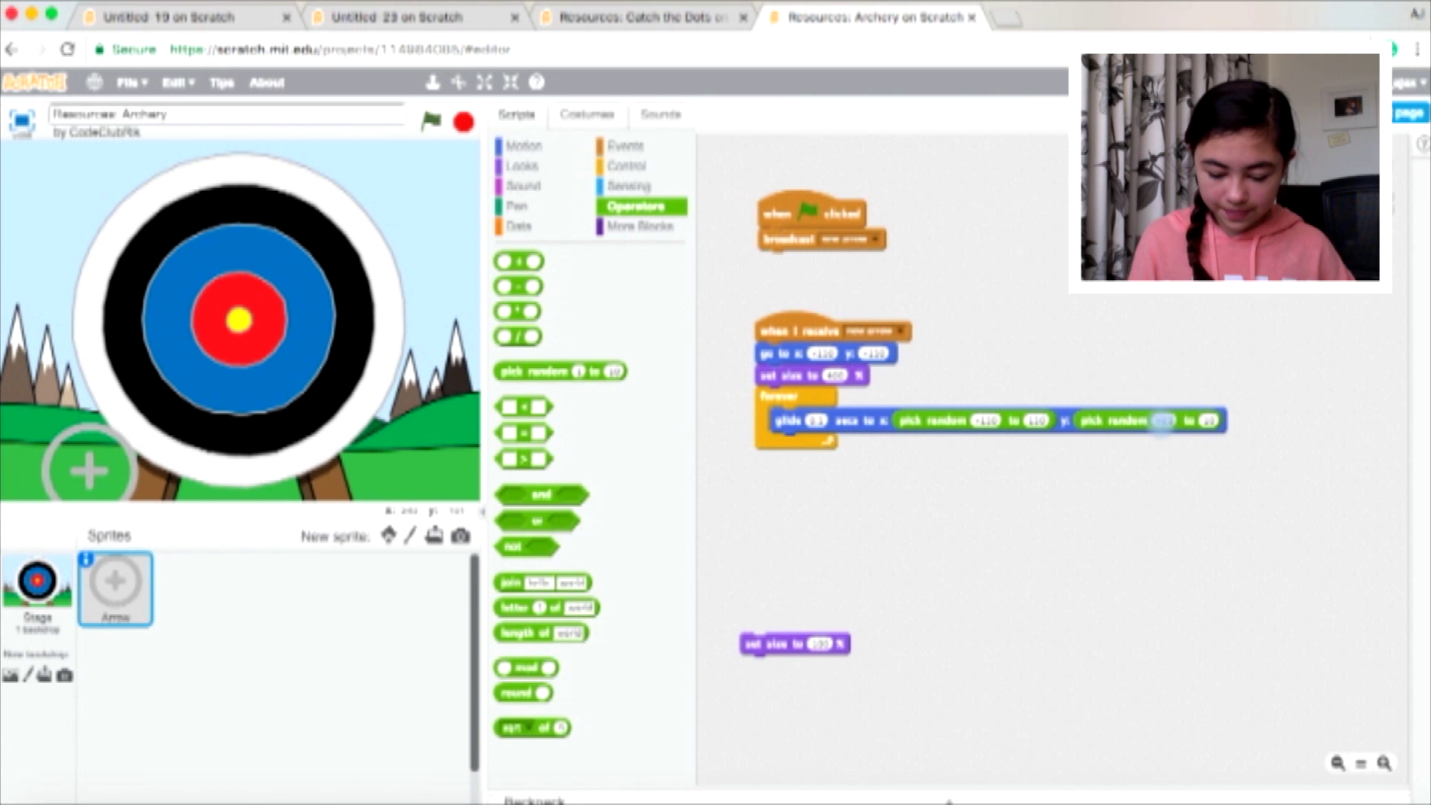
{"action": "type", "text": "-110"}
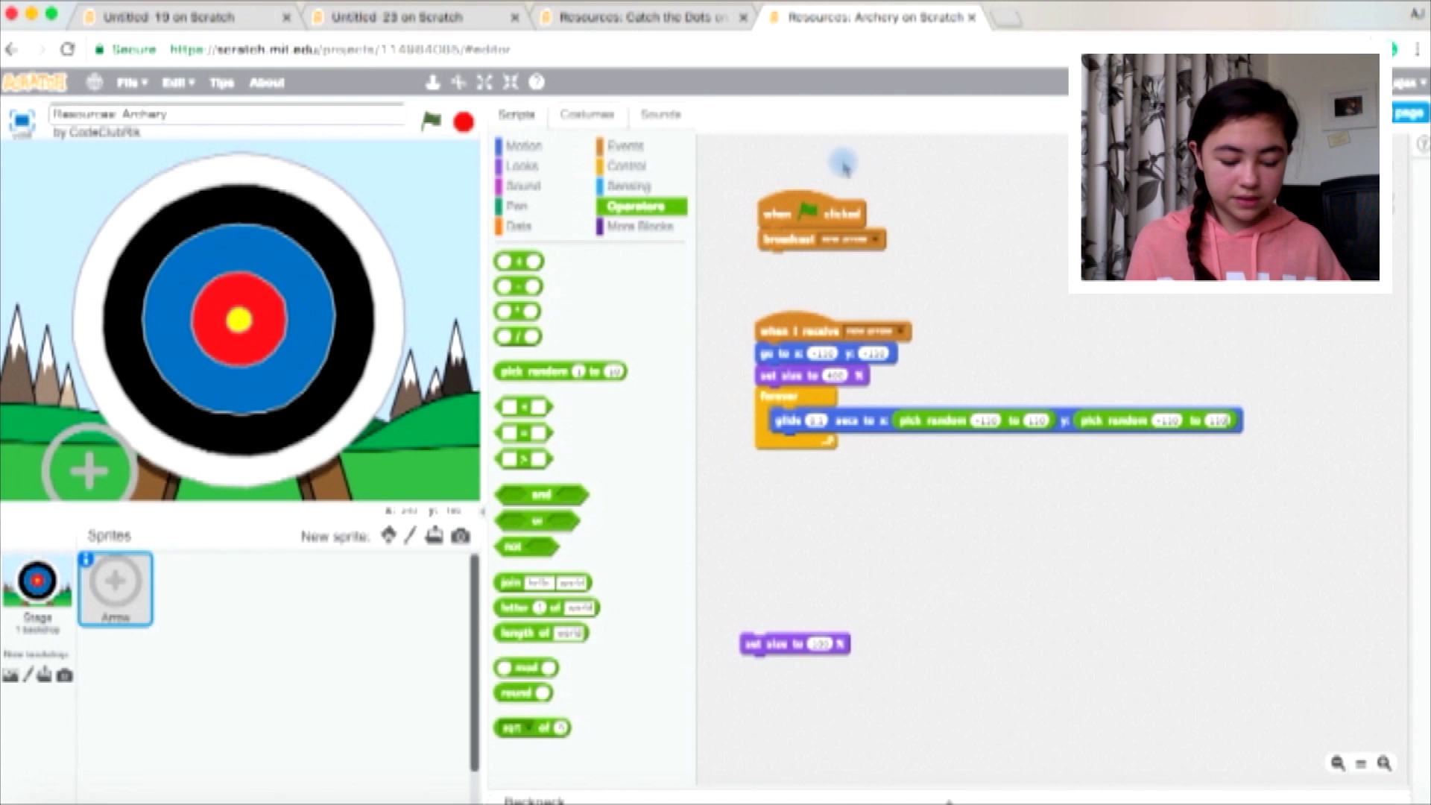
Run the game with the green flag to watch the arrow glide randomly.
{"action": "left_click", "coordinate": [431, 122]}
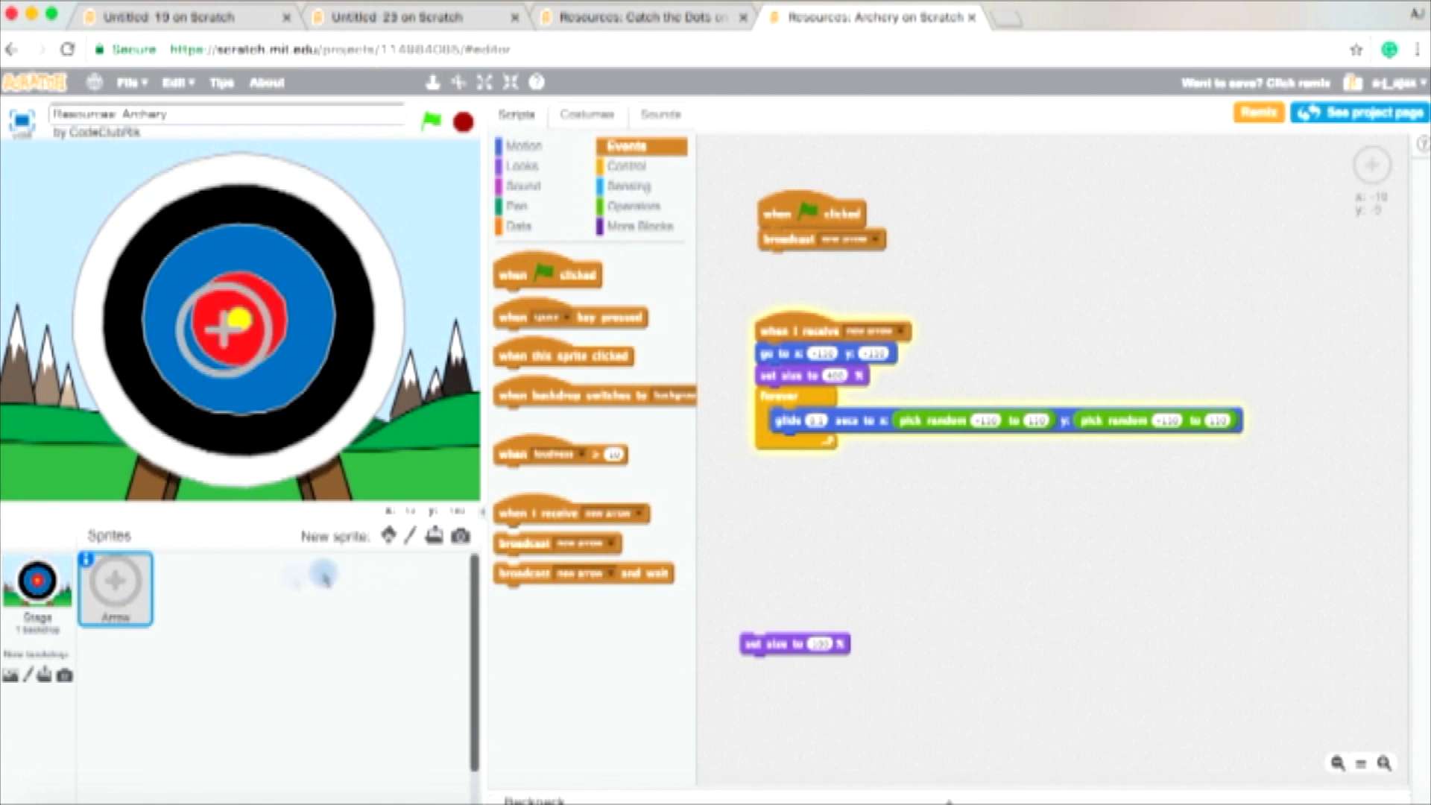
Add a 'when space key pressed' script containing 'stop other scripts in sprite'.
{"action": "left_click_drag", "start_coordinate": [517, 325], "coordinate": [1026, 191]}
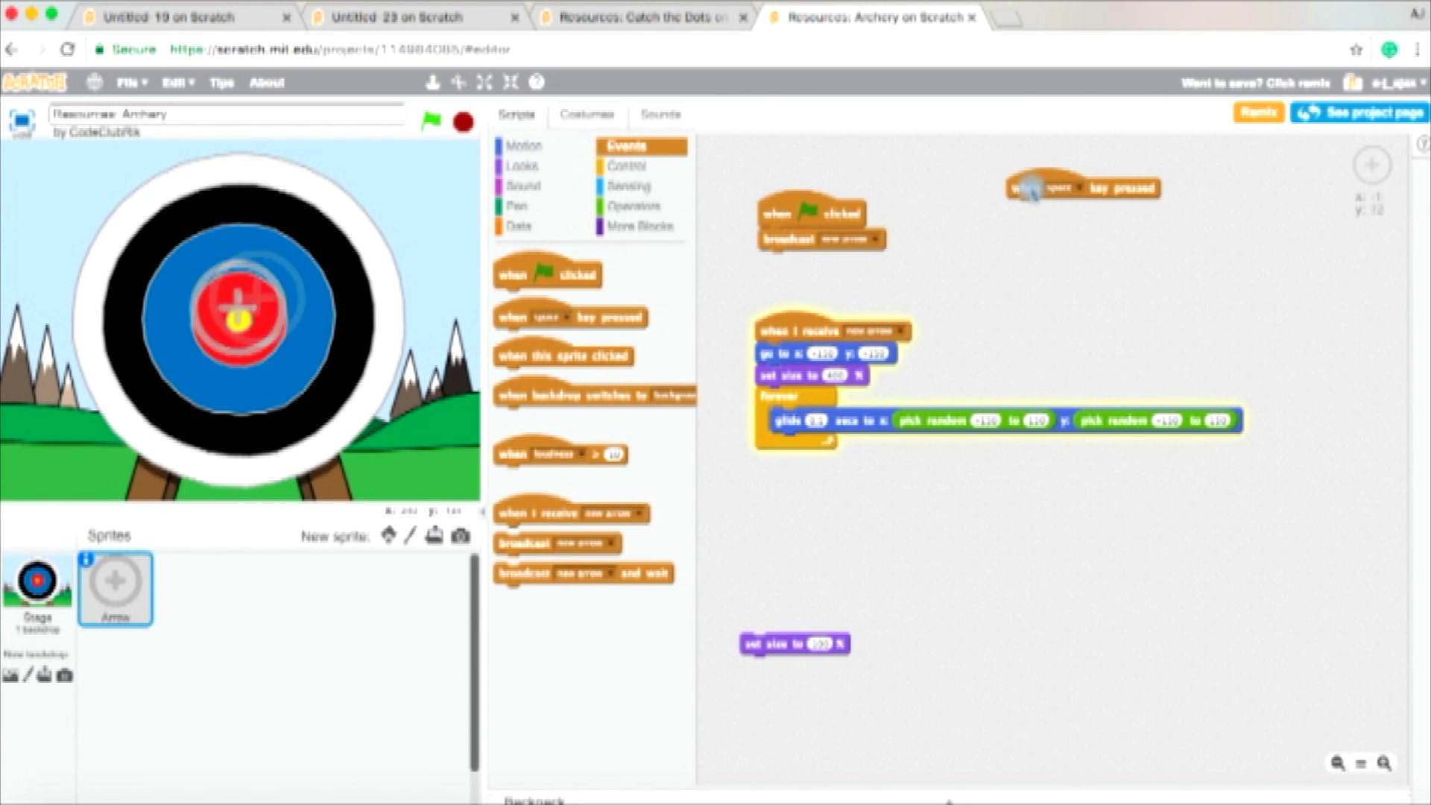
{"action": "left_click", "coordinate": [627, 165]}
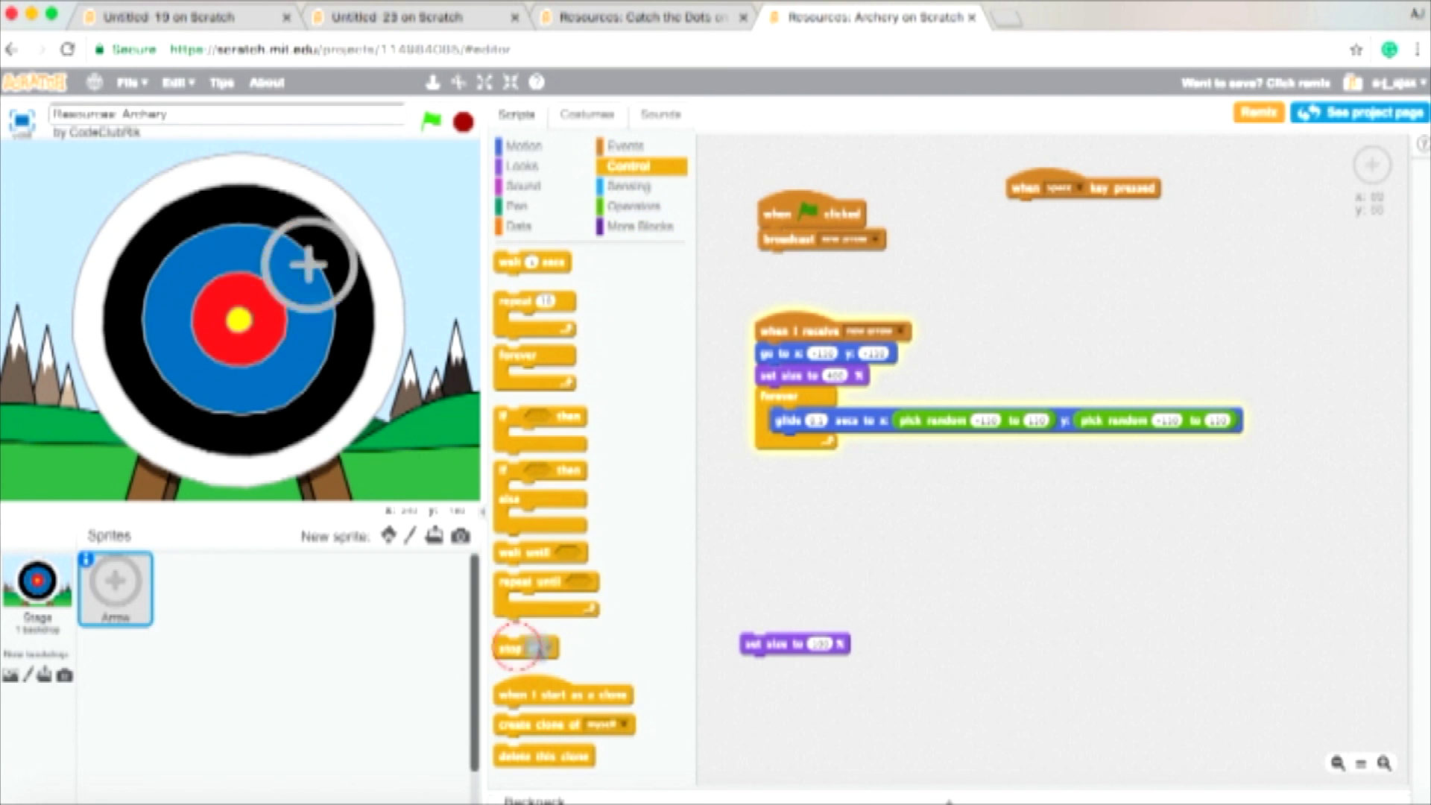
{"action": "left_click_drag", "start_coordinate": [525, 649], "coordinate": [1068, 221]}
{"action": "left_click", "coordinate": [1059, 213]}
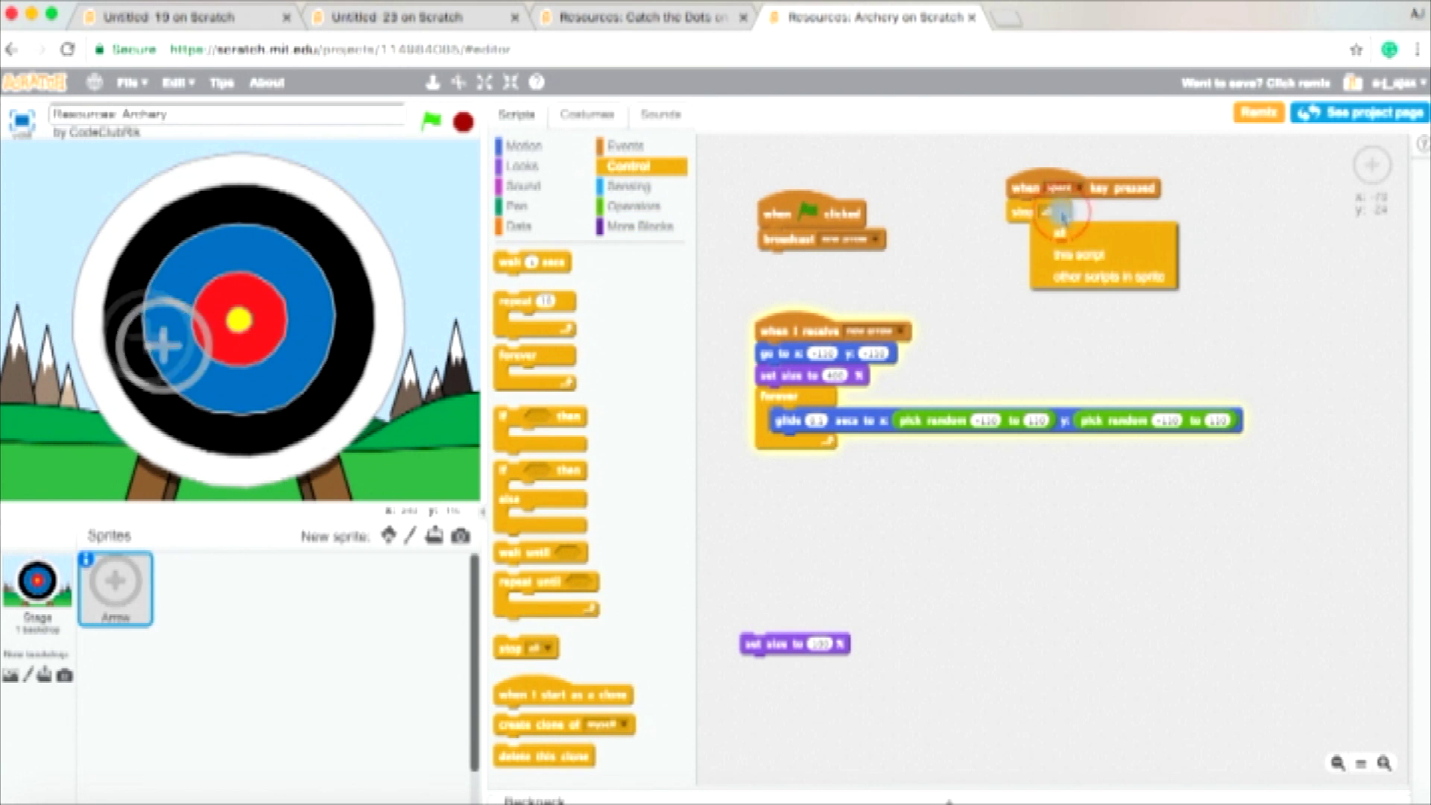
{"action": "left_click", "coordinate": [1071, 275]}
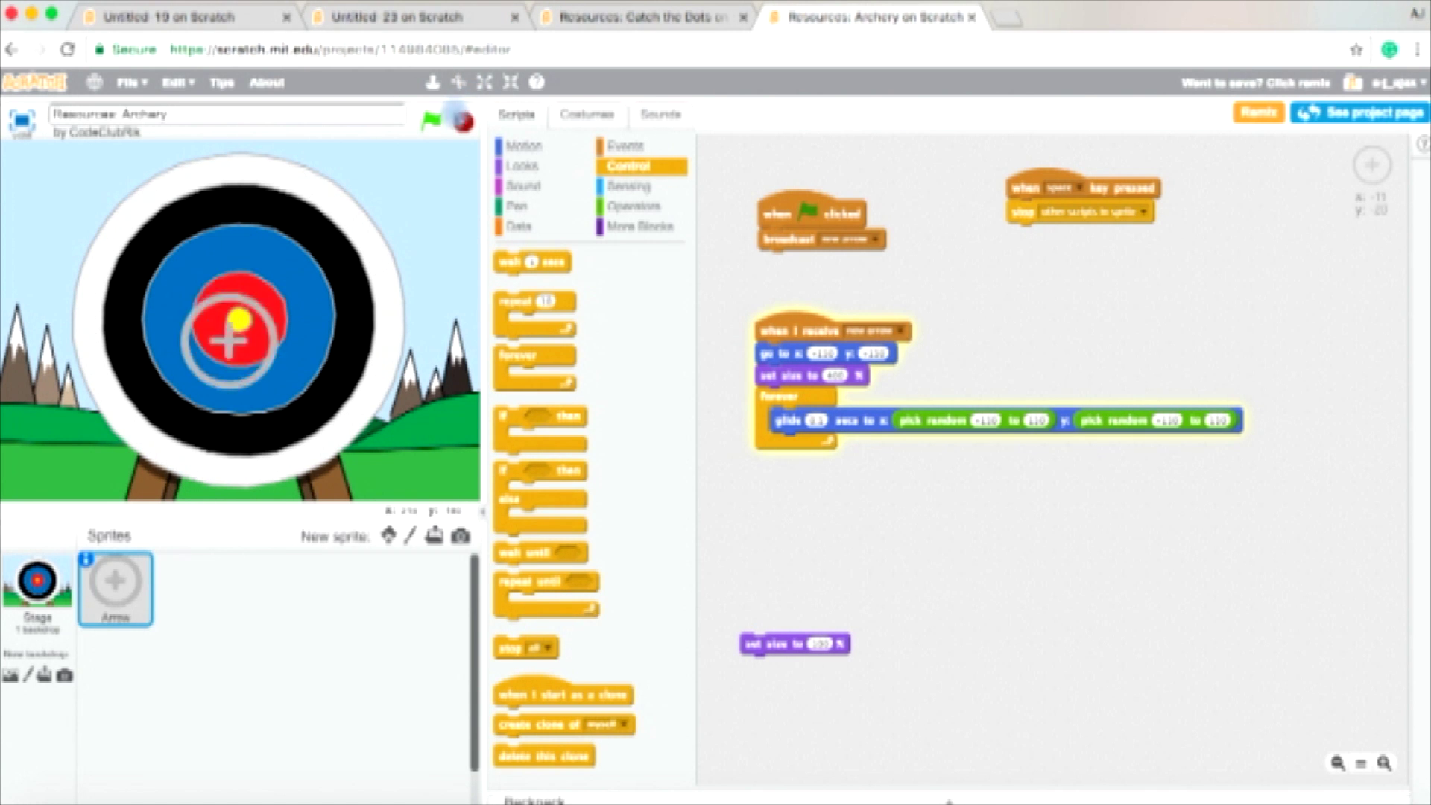
Stop and restart the game, press space to halt the arrow, then restart it again.
{"action": "left_click", "coordinate": [460, 119]}
{"action": "left_click", "coordinate": [436, 120]}
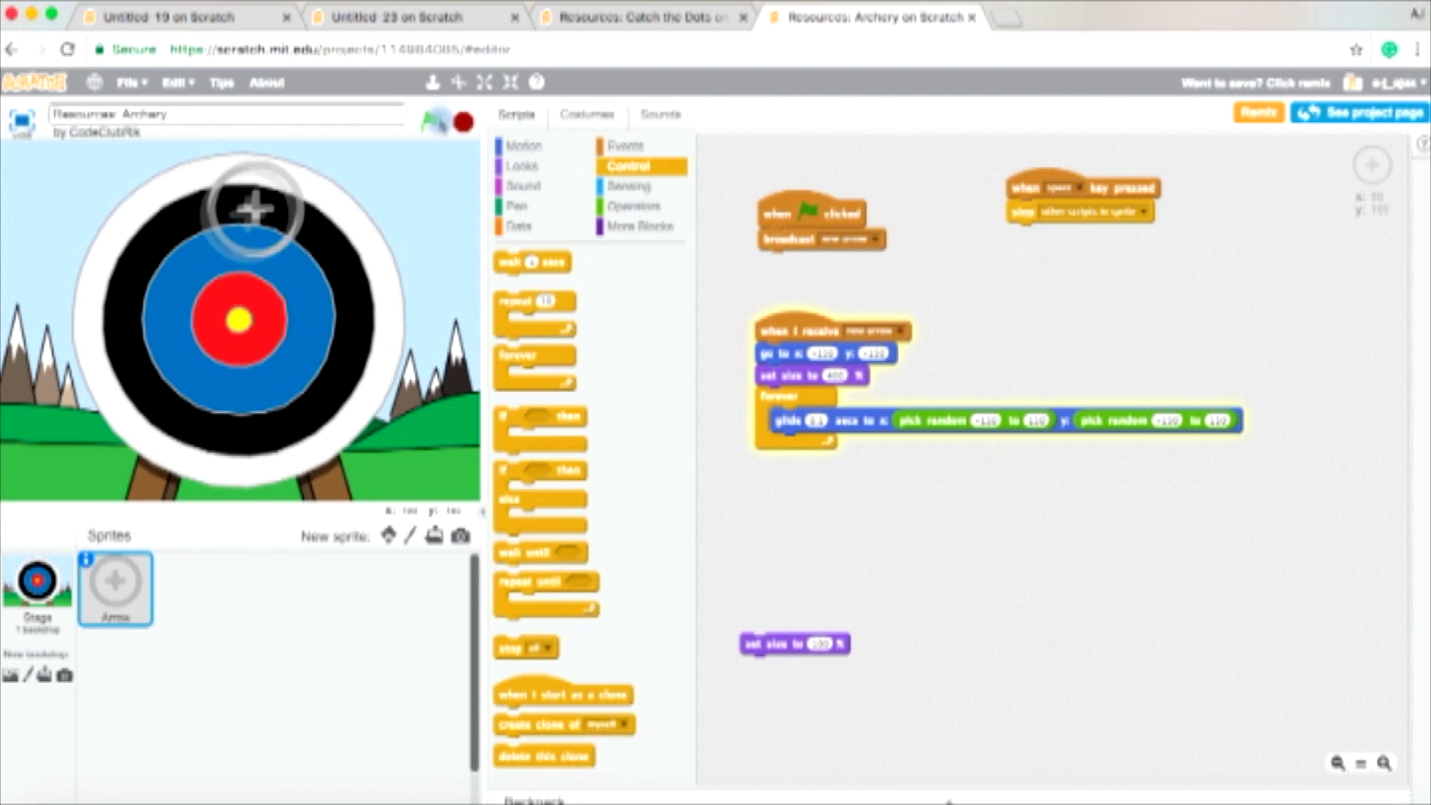
{"action": "key", "text": "space"}
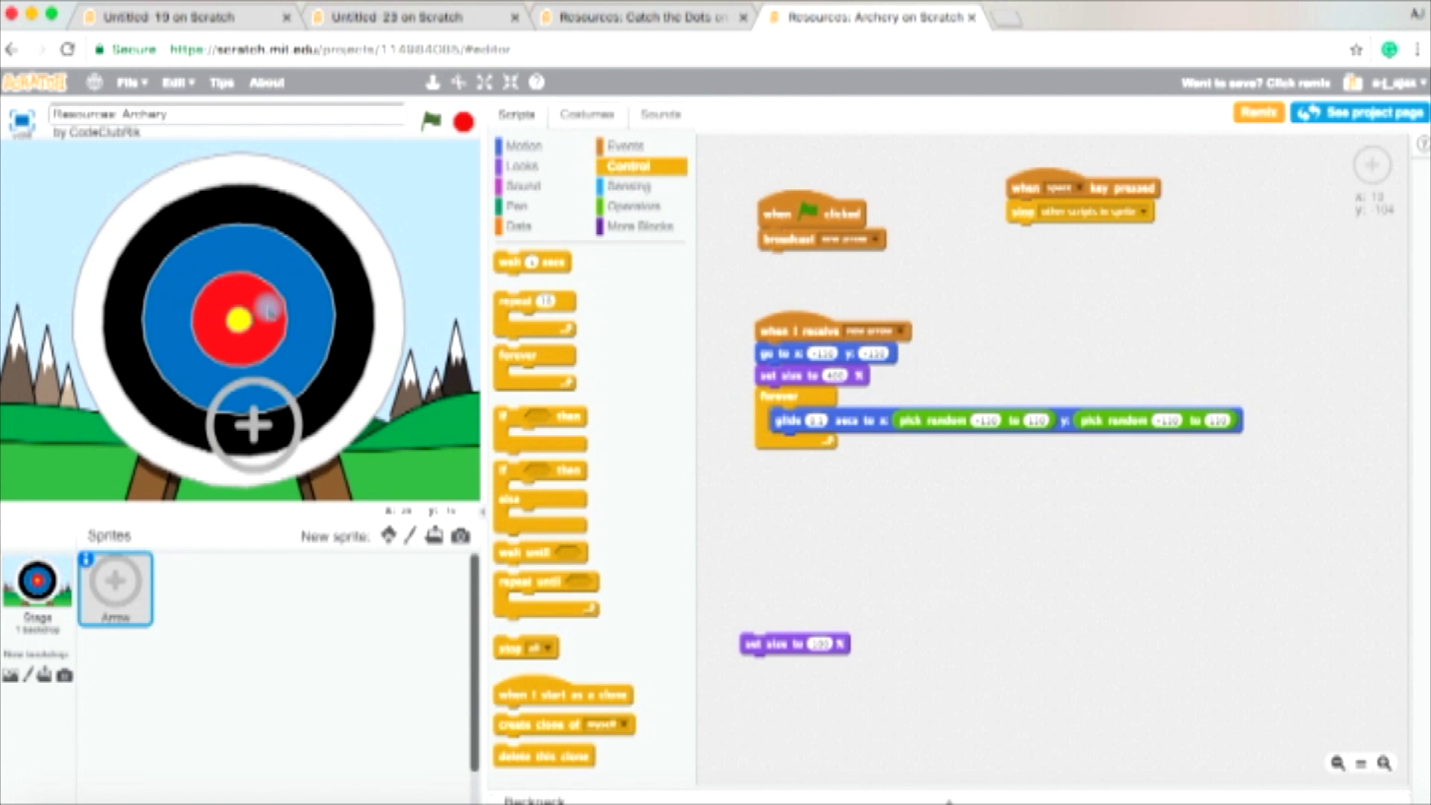
{"action": "left_click", "coordinate": [431, 122]}
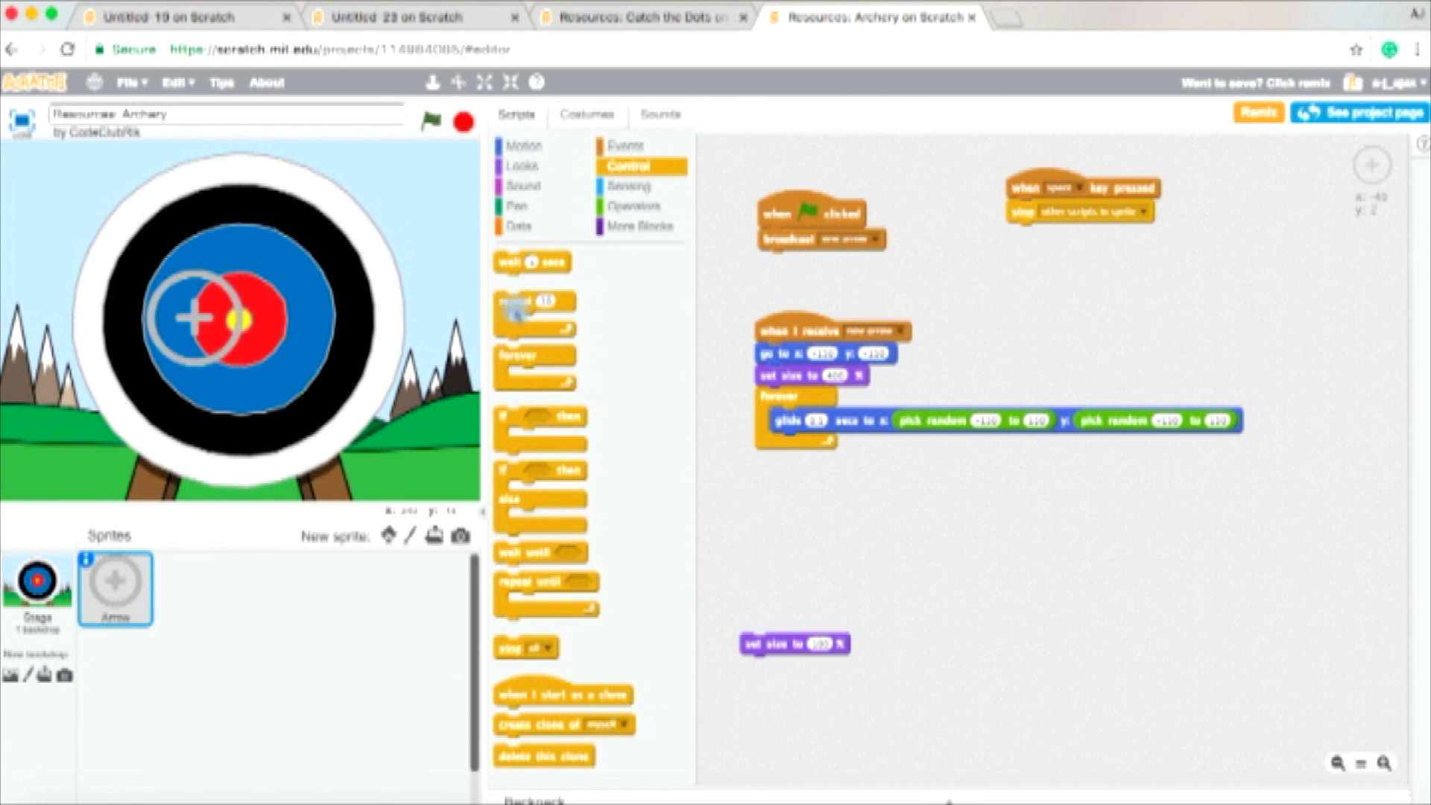
Add a repeat 10 loop with 'change size by -10' under the stop block, then test with space.
{"action": "left_click_drag", "start_coordinate": [514, 307], "coordinate": [1029, 238]}
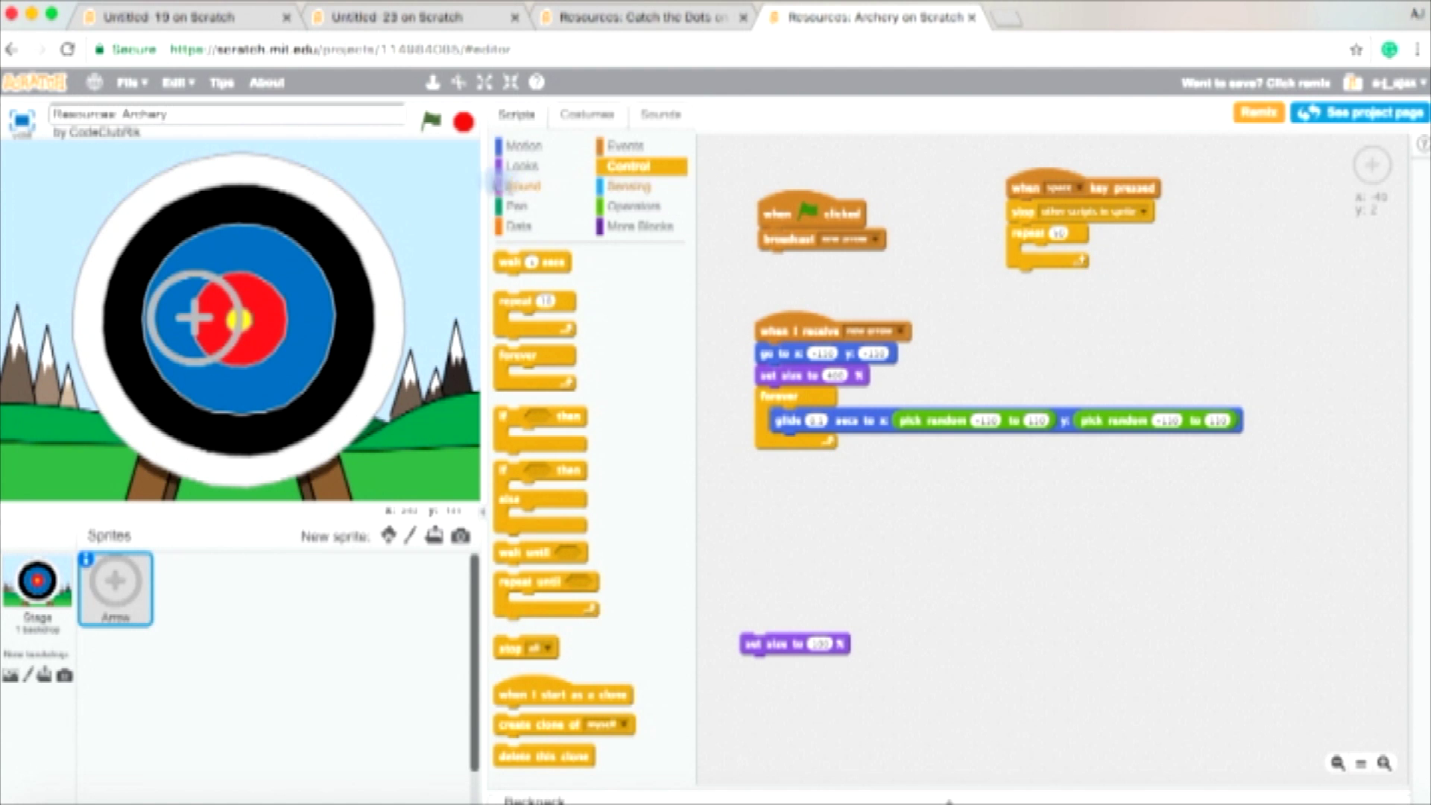
{"action": "left_click", "coordinate": [517, 166]}
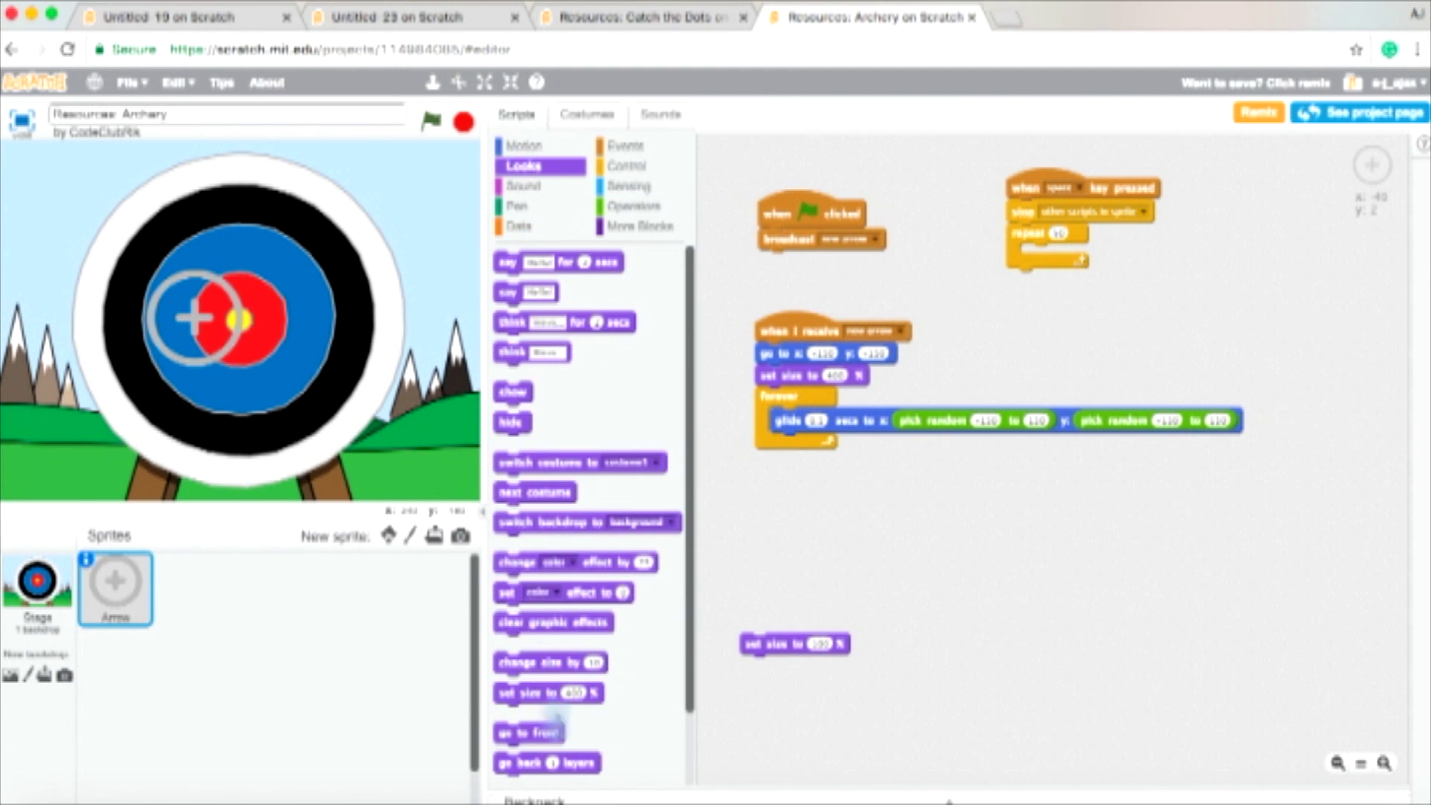
{"action": "left_click_drag", "start_coordinate": [534, 666], "coordinate": [1122, 256]}
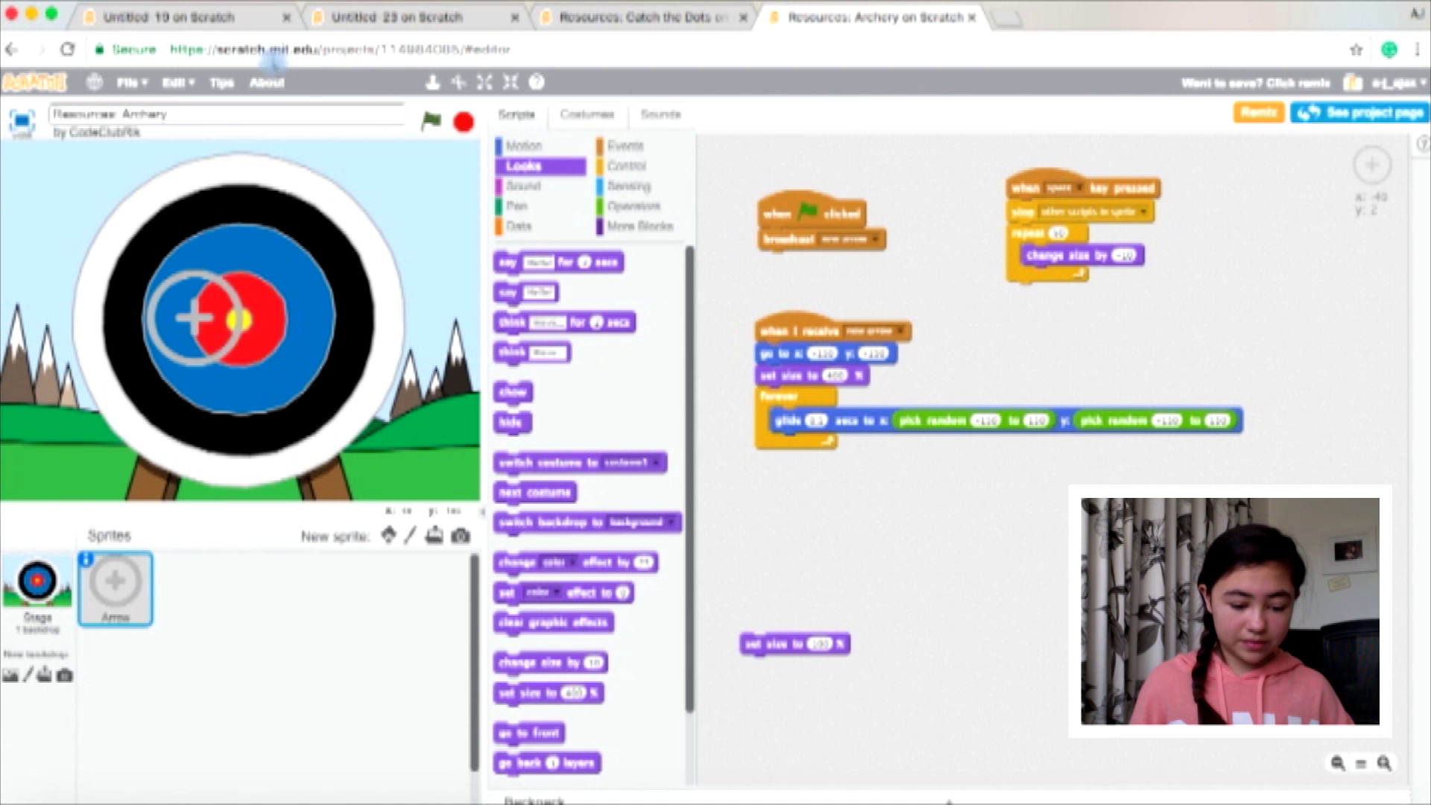
{"action": "left_click", "coordinate": [431, 122]}
{"action": "key", "text": "space"}
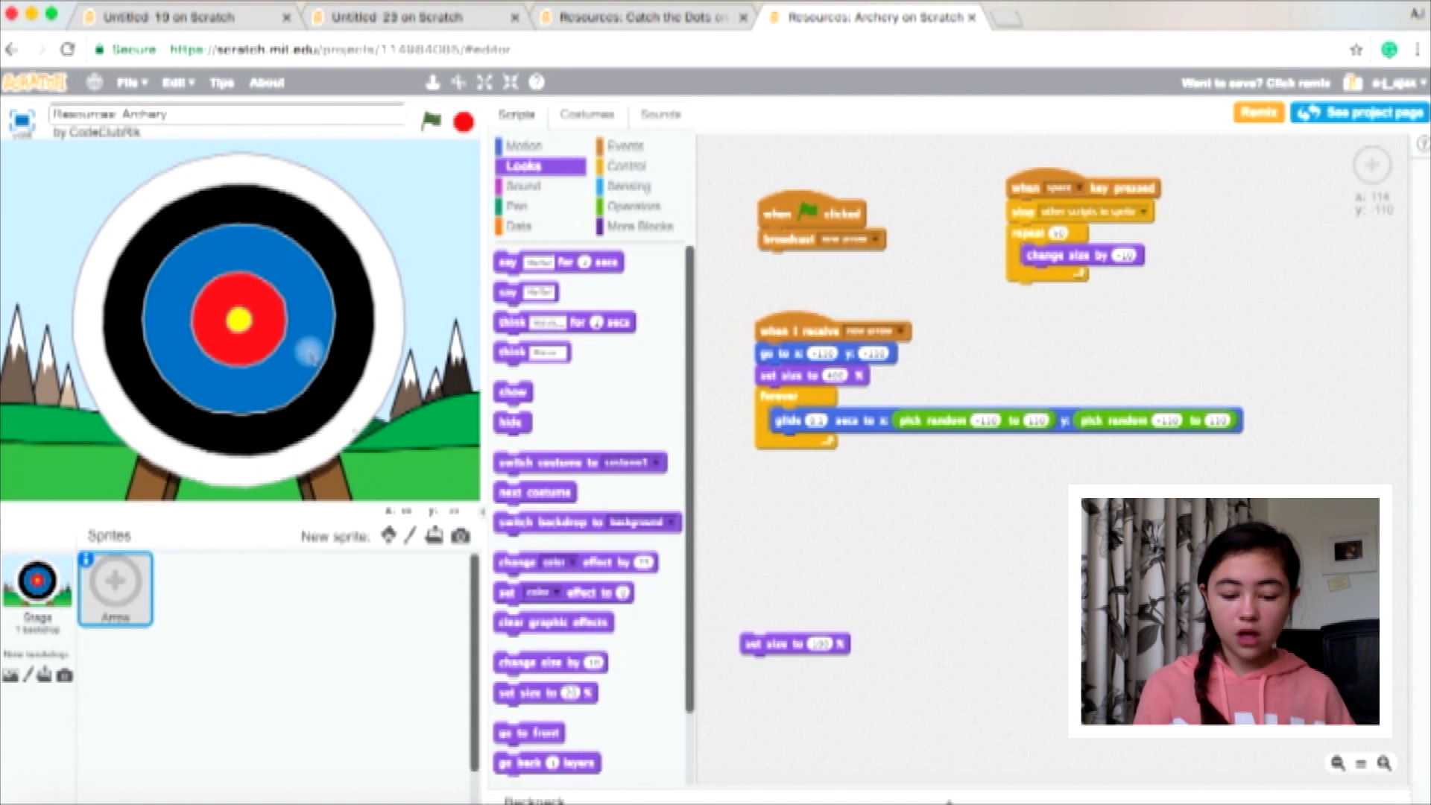
After the shrink loop, add an 'if touching yellow' check holding a 'say points for 2 secs' block.
{"action": "left_click", "coordinate": [626, 165]}
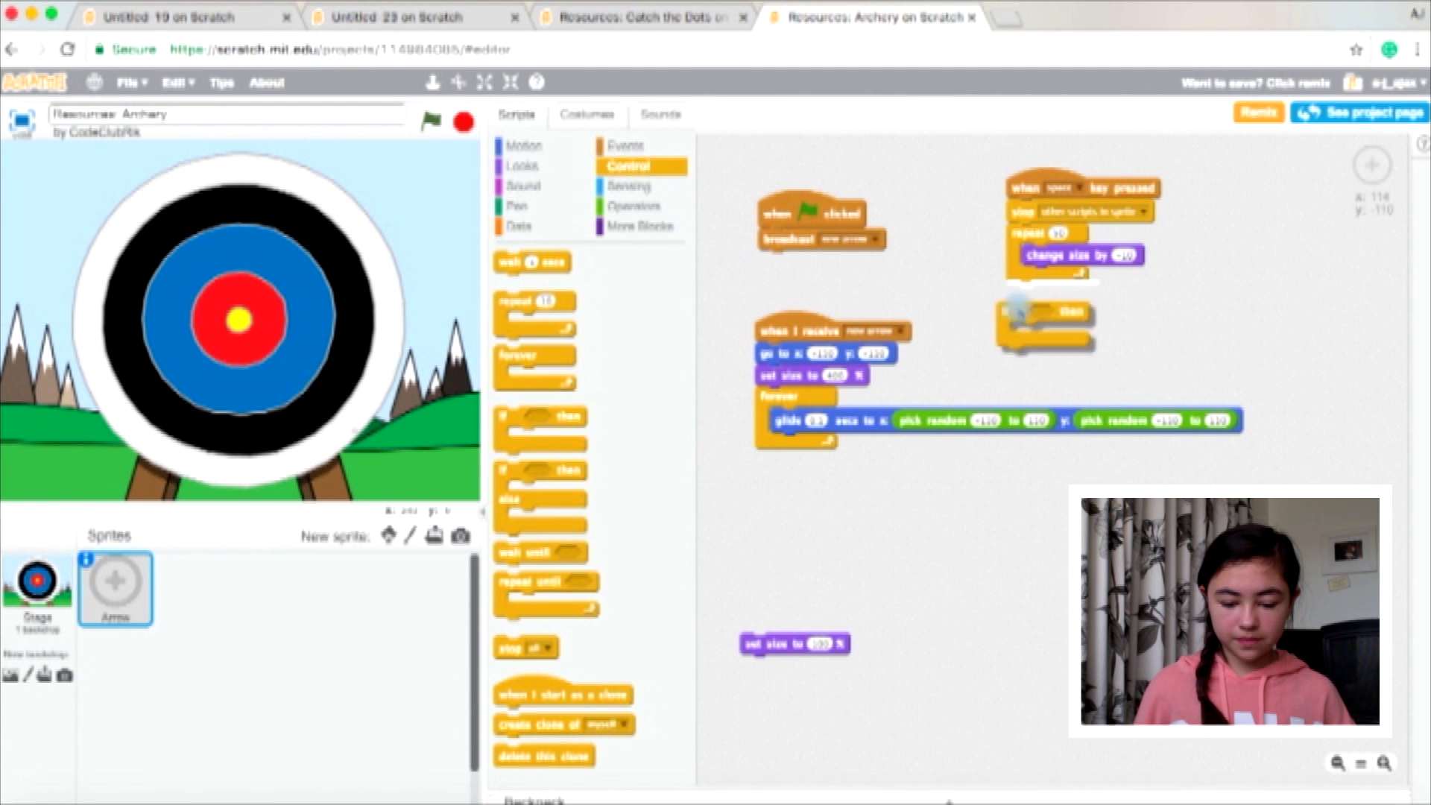
{"action": "left_click_drag", "start_coordinate": [506, 417], "coordinate": [1018, 292]}
{"action": "left_click", "coordinate": [635, 186]}
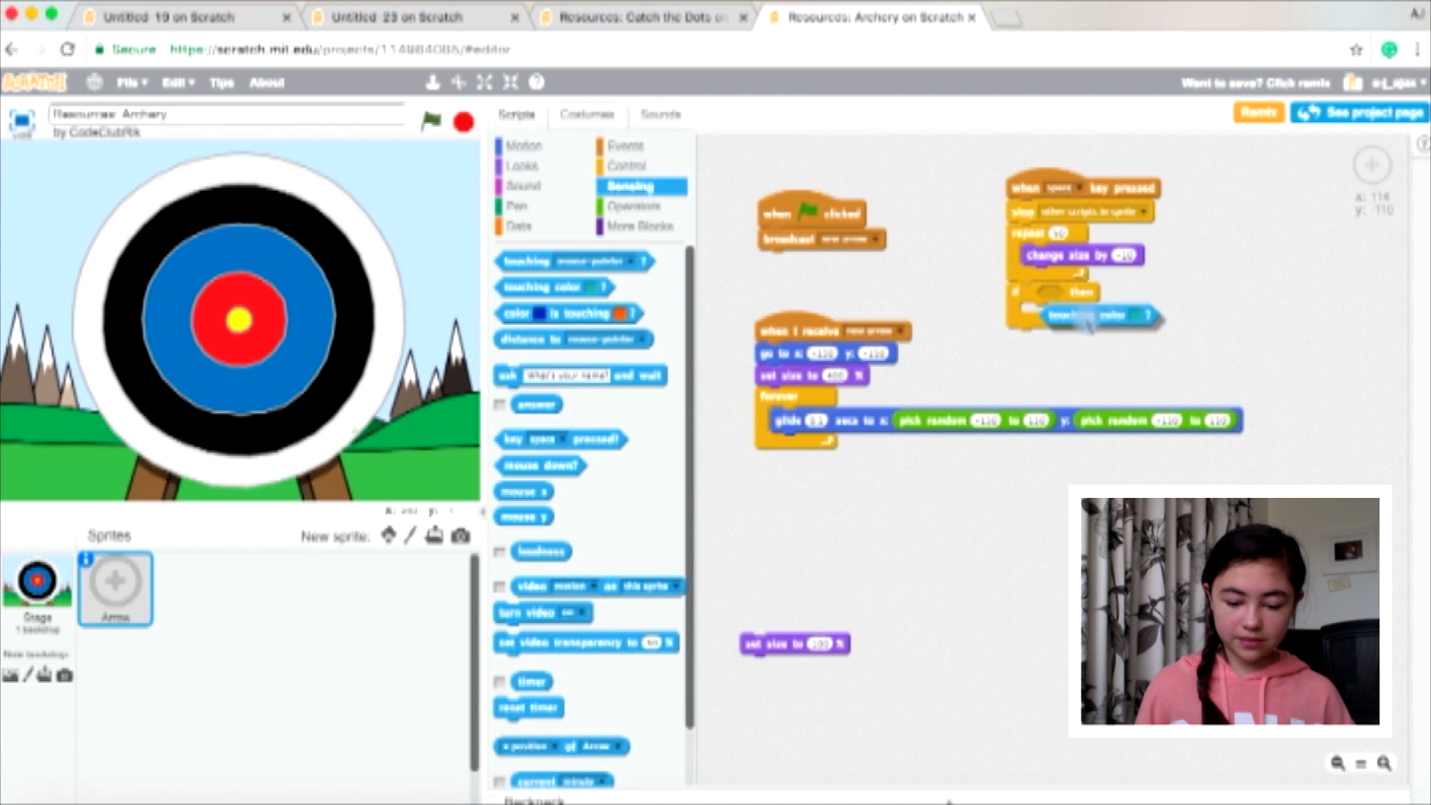
{"action": "left_click_drag", "start_coordinate": [544, 293], "coordinate": [1093, 314]}
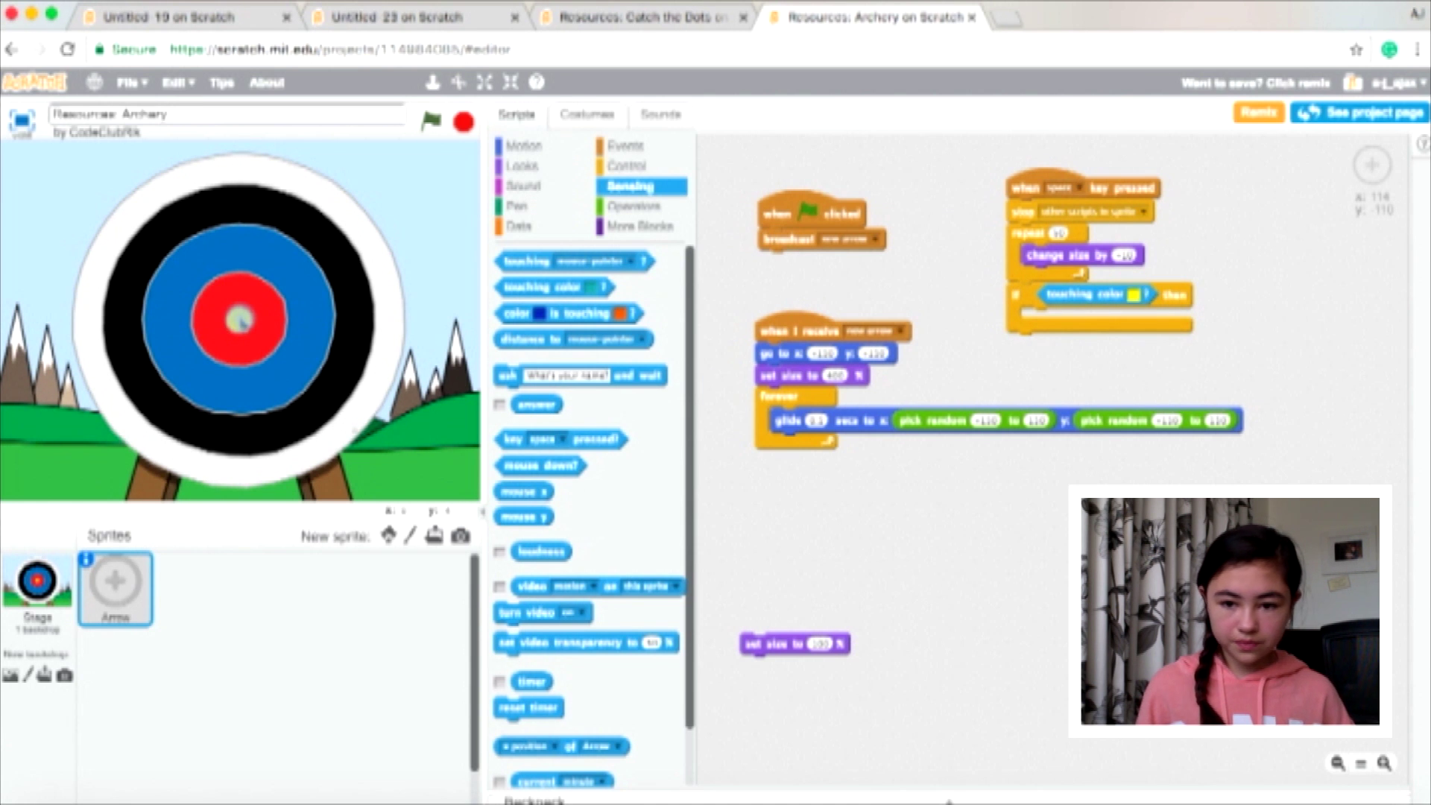
{"action": "left_click", "coordinate": [238, 320]}
{"action": "left_click", "coordinate": [523, 166]}
{"action": "left_click_drag", "start_coordinate": [509, 261], "coordinate": [1068, 321]}
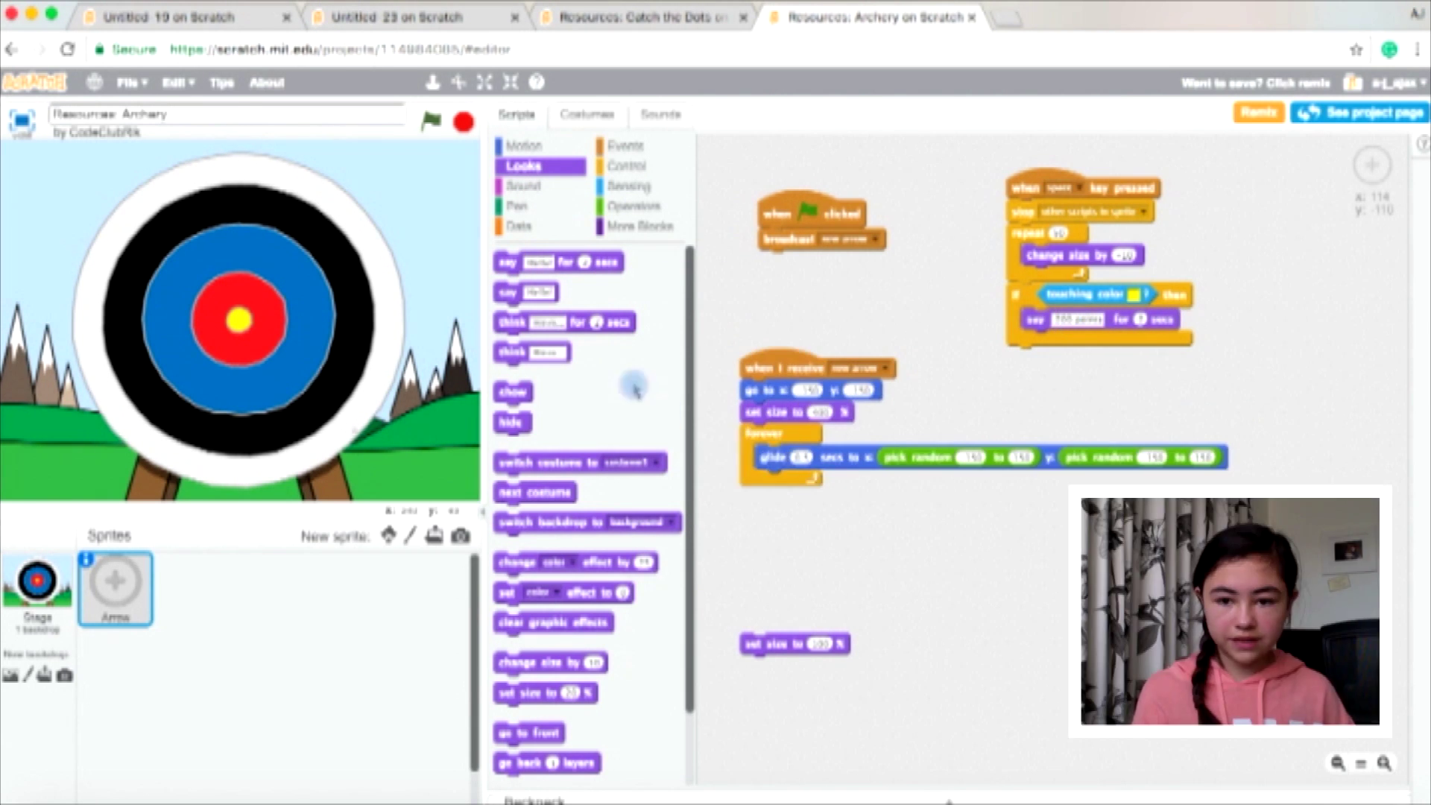
Preview the 'cheer' sound from the Human library and add it to the Arrow sprite.
{"action": "left_click", "coordinate": [660, 114]}
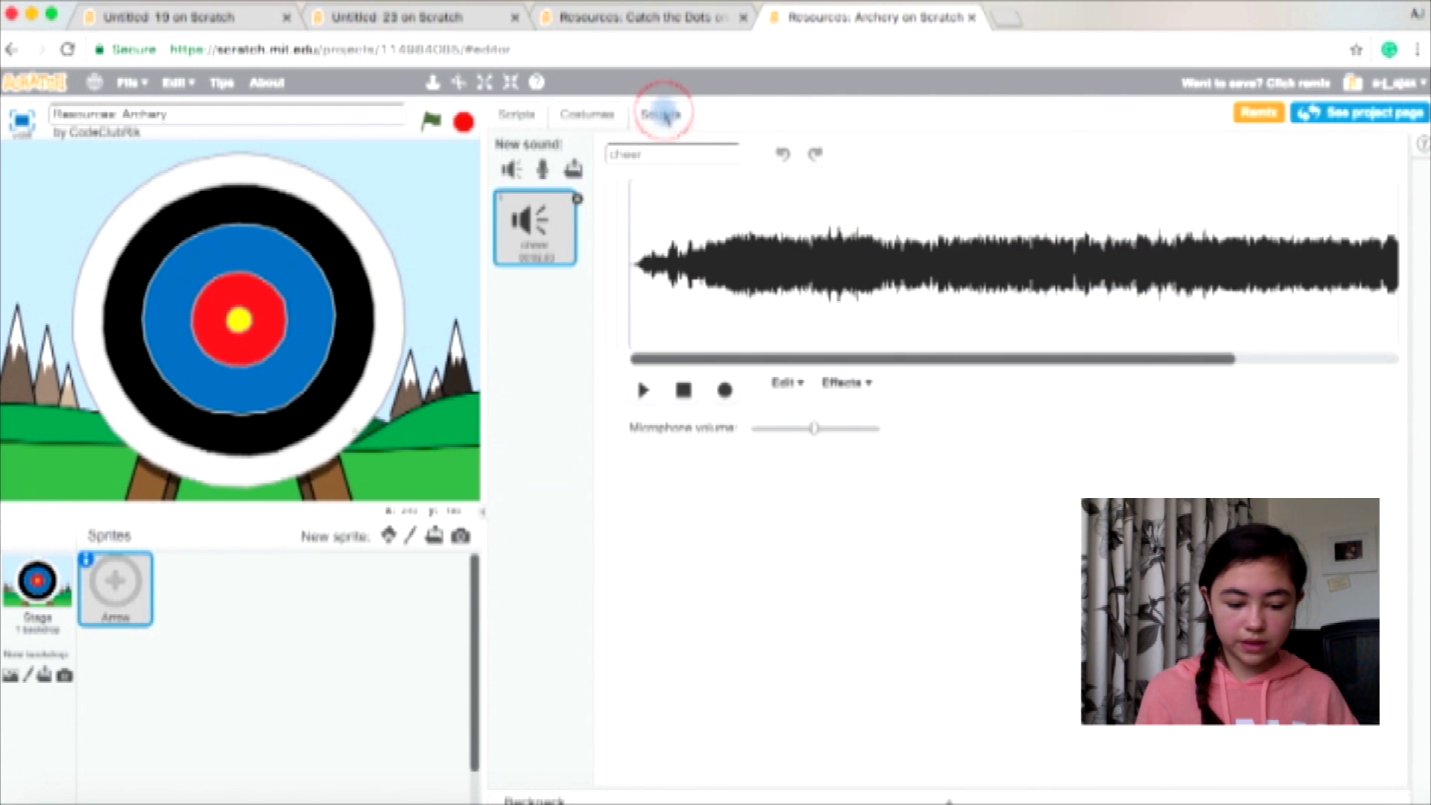
{"action": "left_click", "coordinate": [512, 168]}
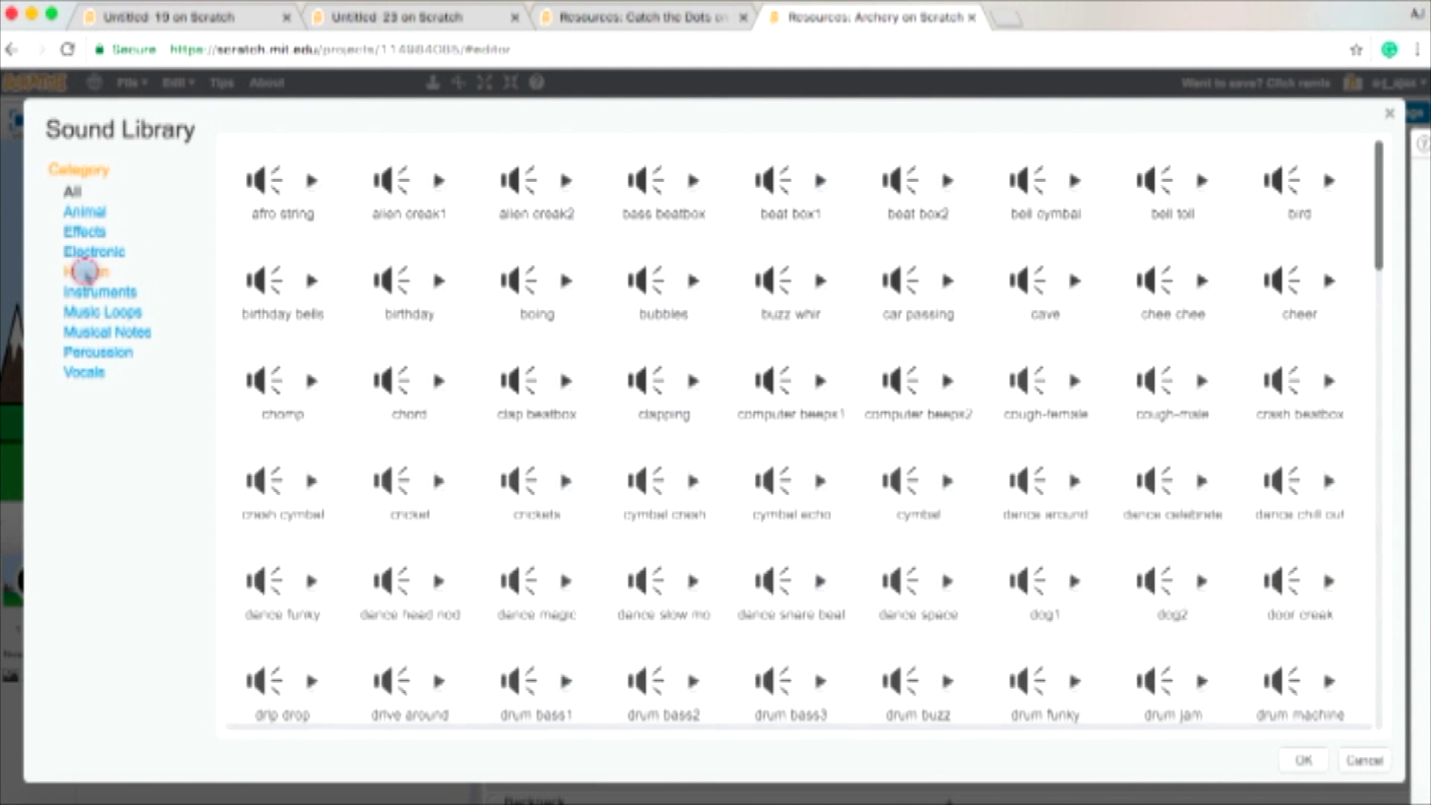
{"action": "left_click", "coordinate": [87, 272]}
{"action": "left_click", "coordinate": [440, 181]}
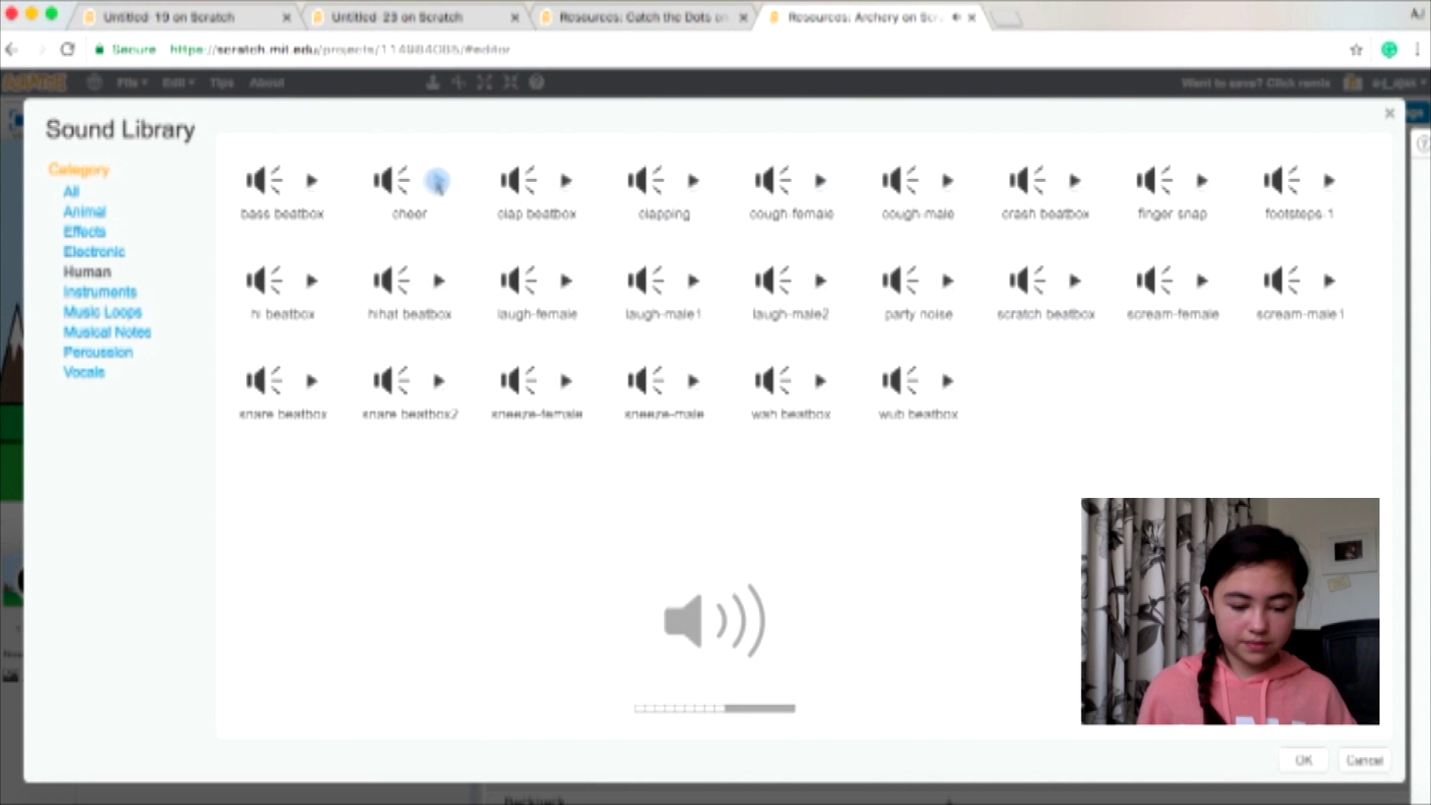
{"action": "double_click", "coordinate": [397, 184]}
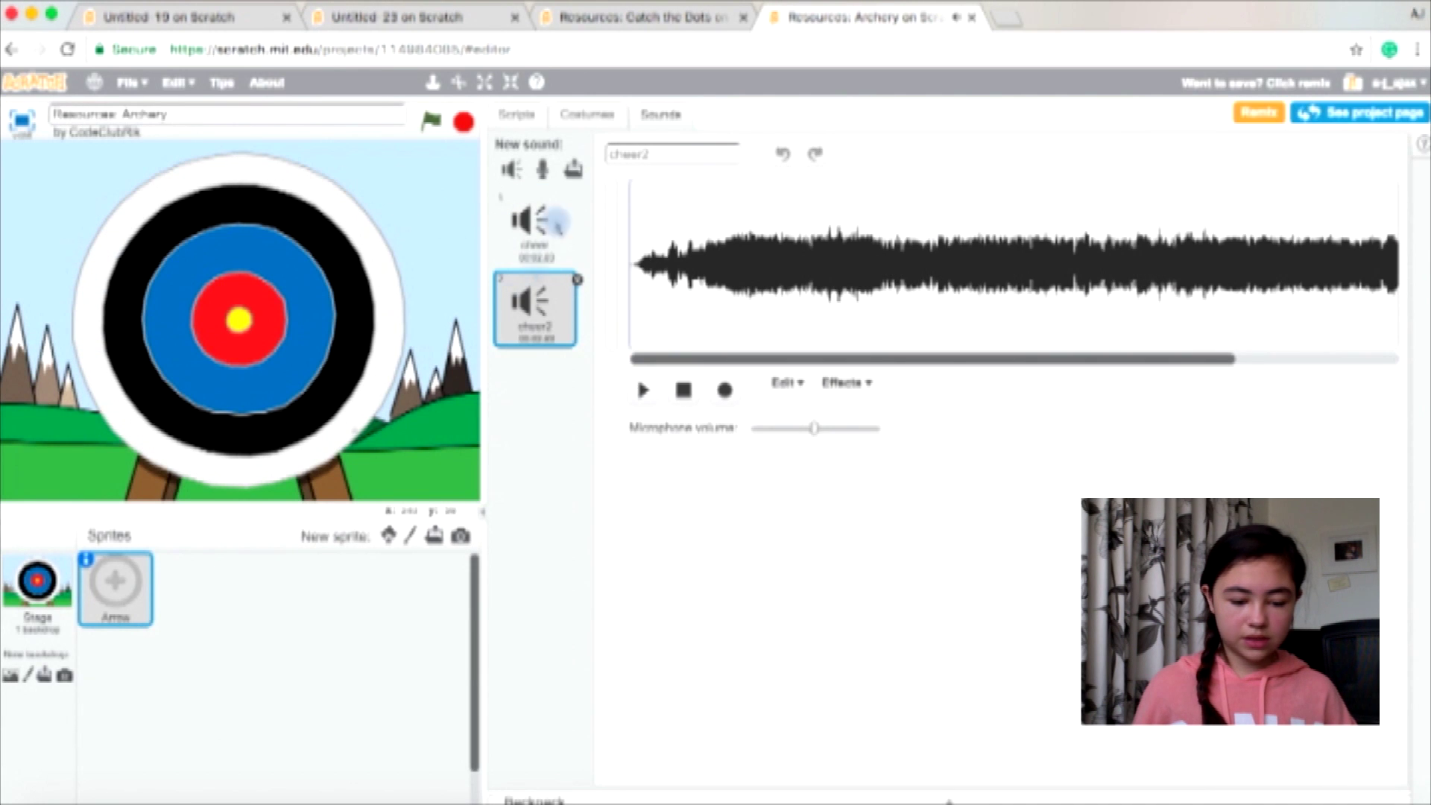
{"action": "left_click", "coordinate": [517, 115]}
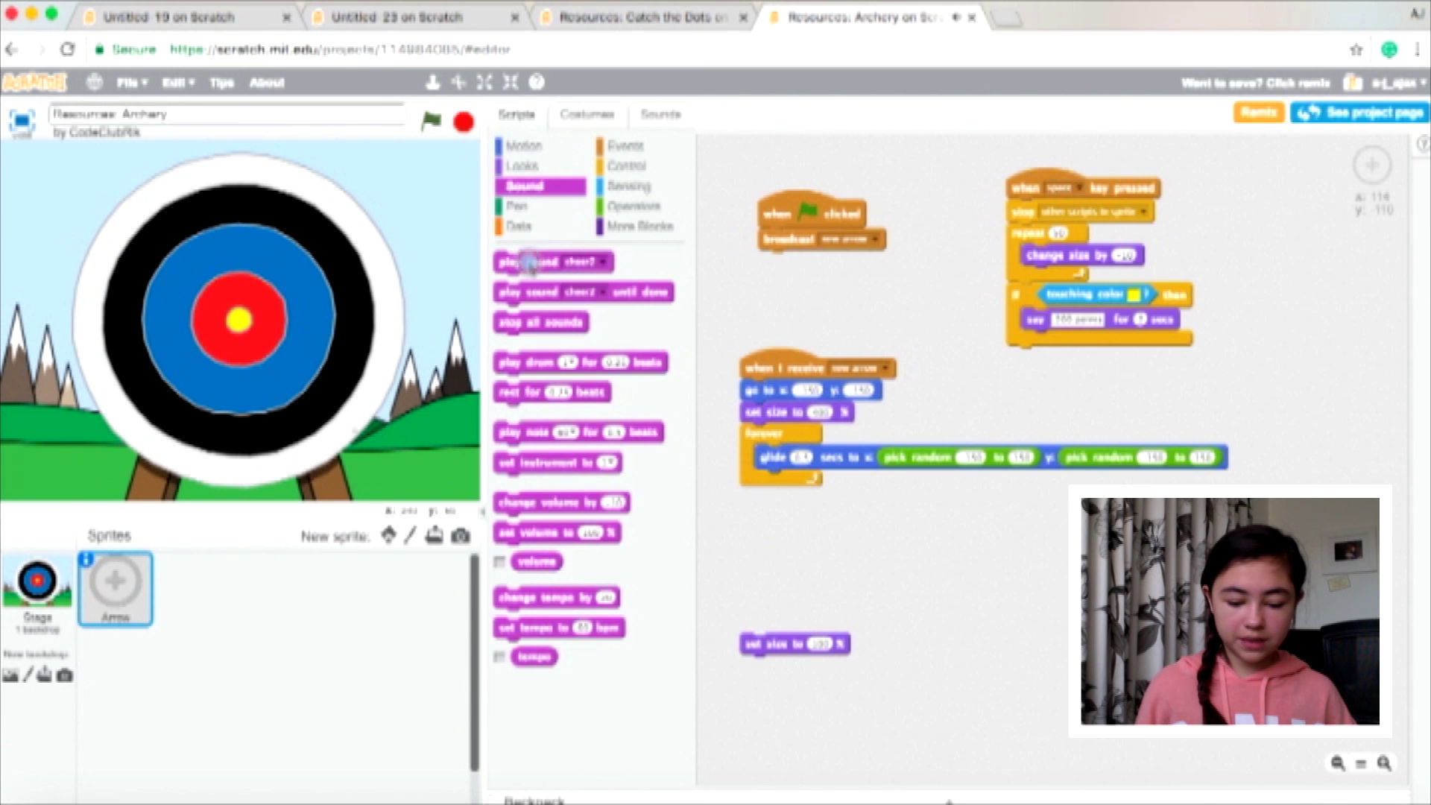
Put a 'play sound cheer2' block inside the yellow-colour if block.
{"action": "left_click_drag", "start_coordinate": [526, 261], "coordinate": [1057, 324]}
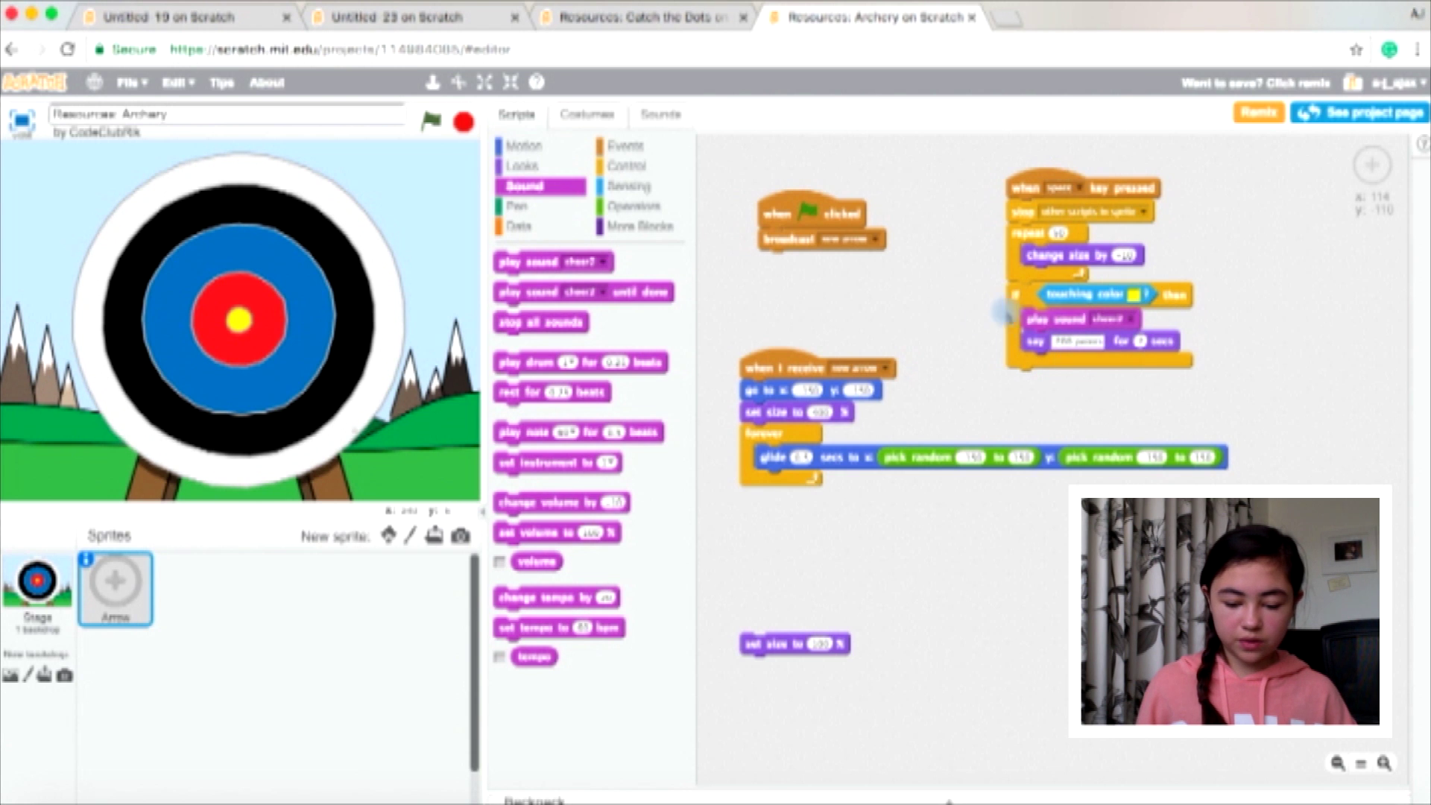
{"action": "left_click", "coordinate": [1129, 318]}
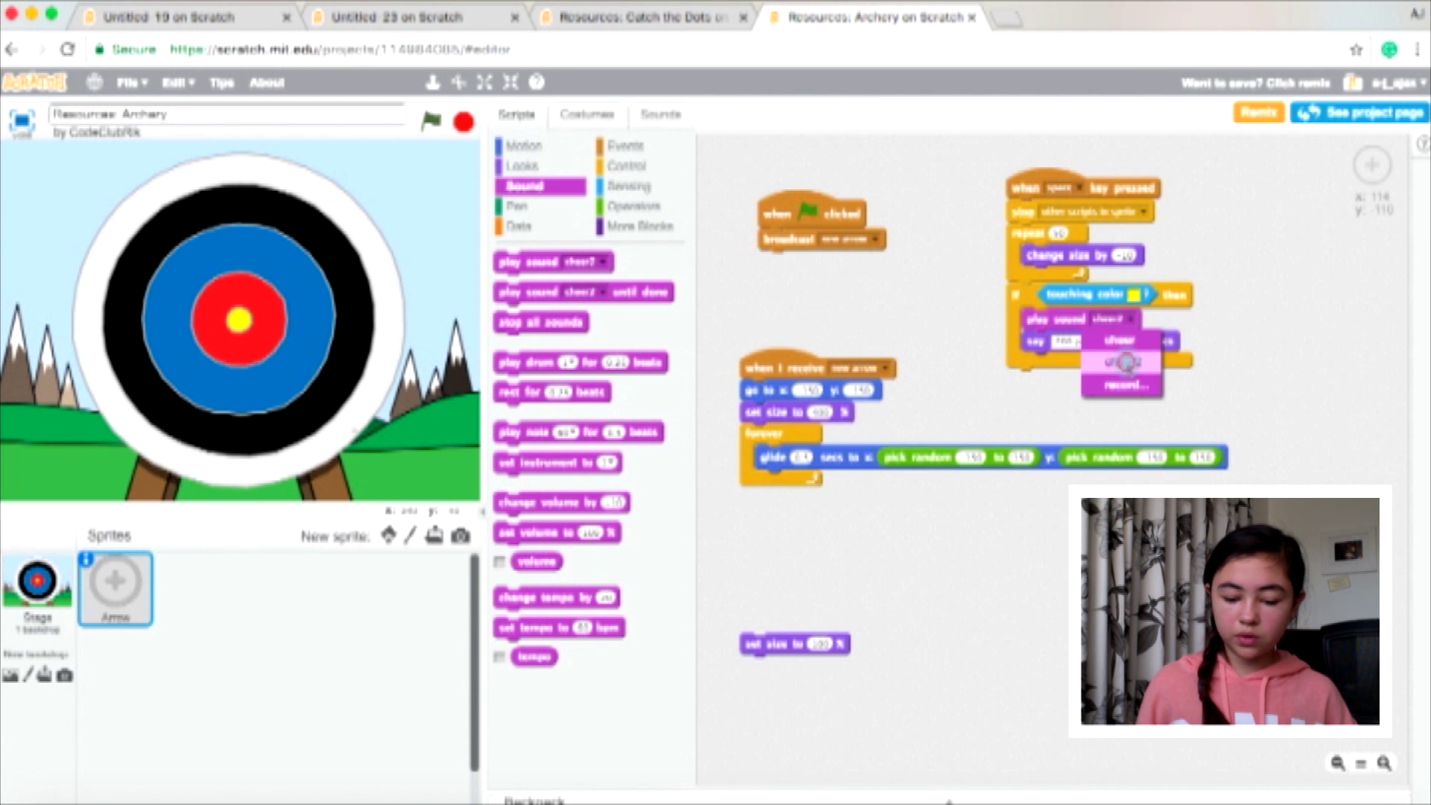
{"action": "left_click", "coordinate": [1123, 362]}
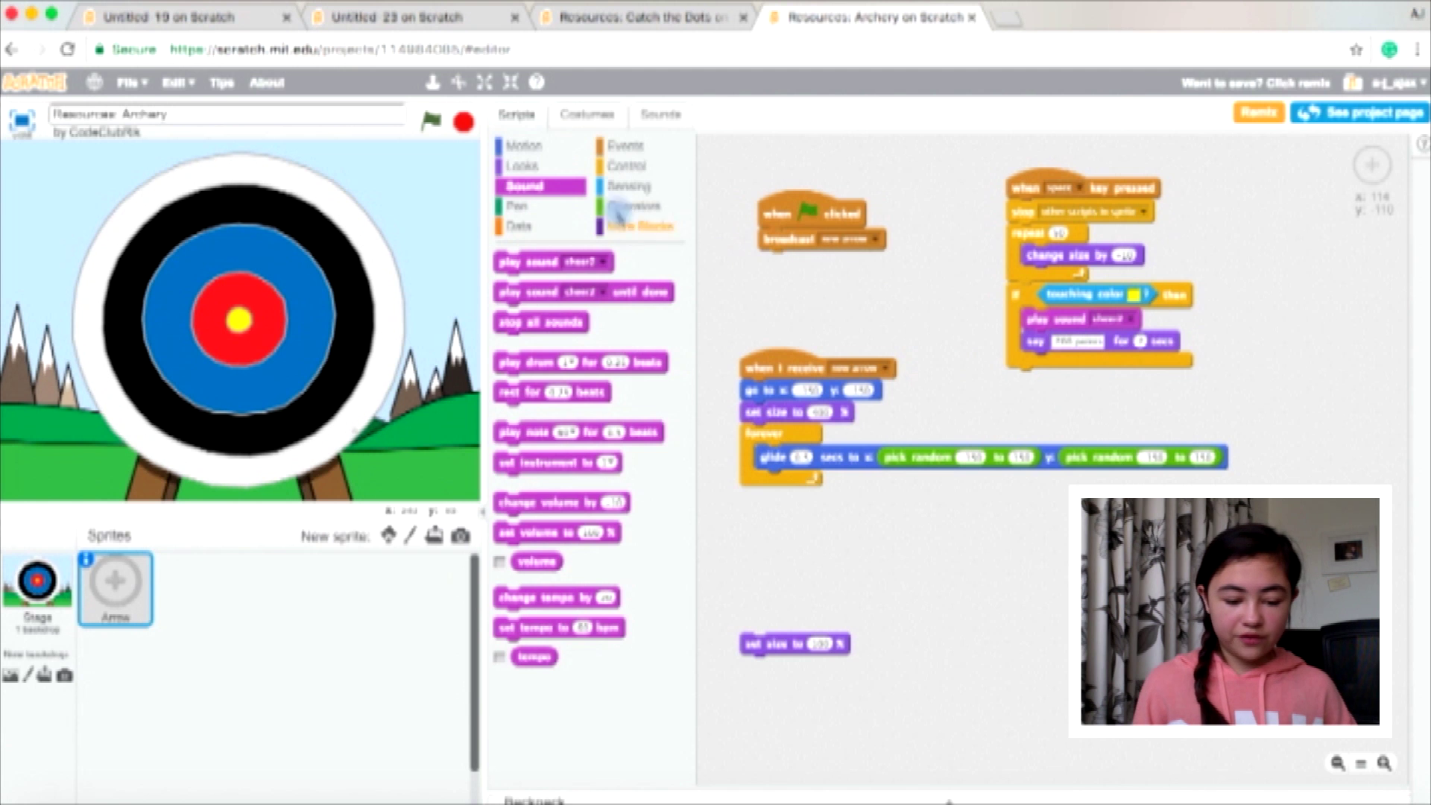
Append 'broadcast new arrow' to the end of the space-key script.
{"action": "left_click", "coordinate": [613, 168]}
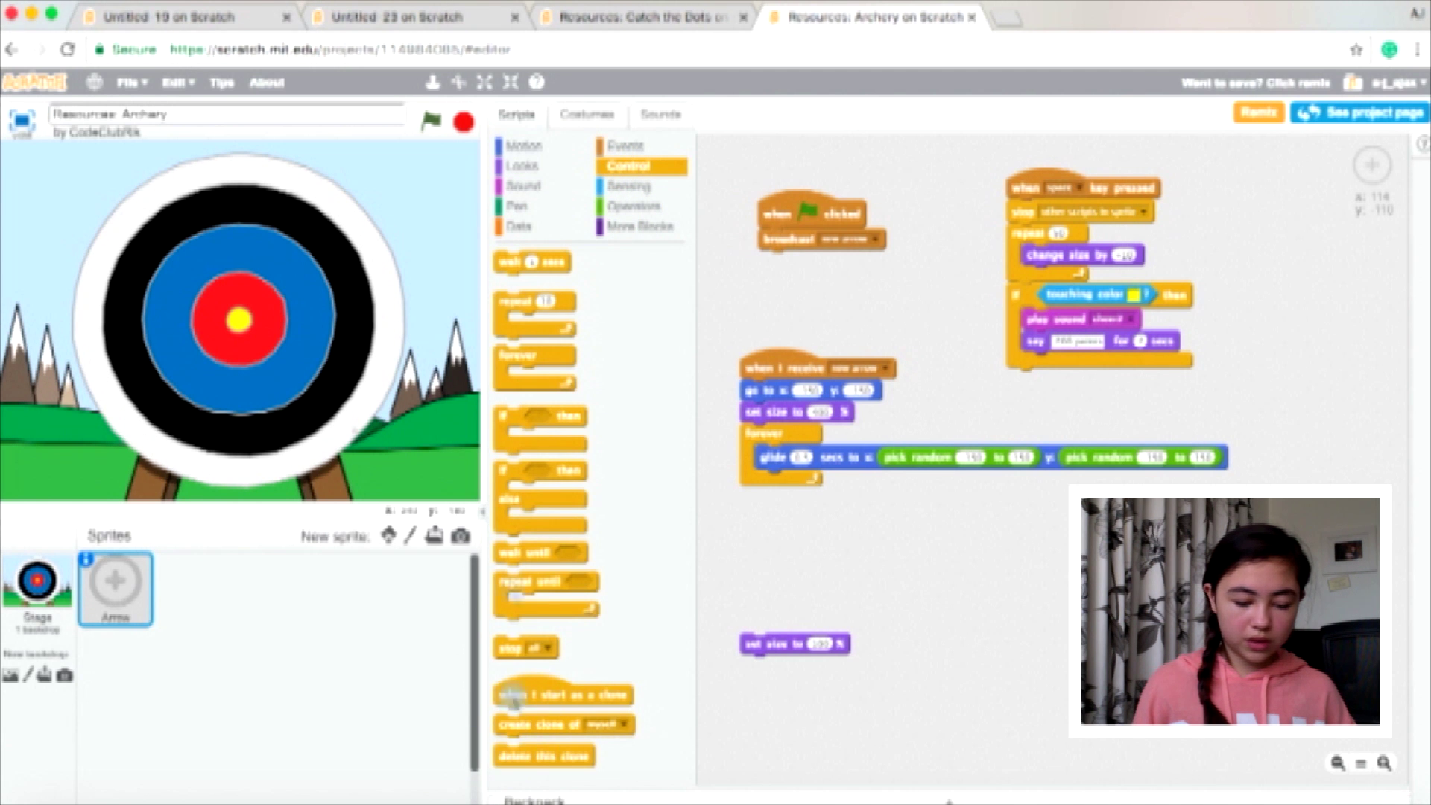
{"action": "left_click", "coordinate": [621, 146]}
{"action": "left_click_drag", "start_coordinate": [519, 542], "coordinate": [1024, 378]}
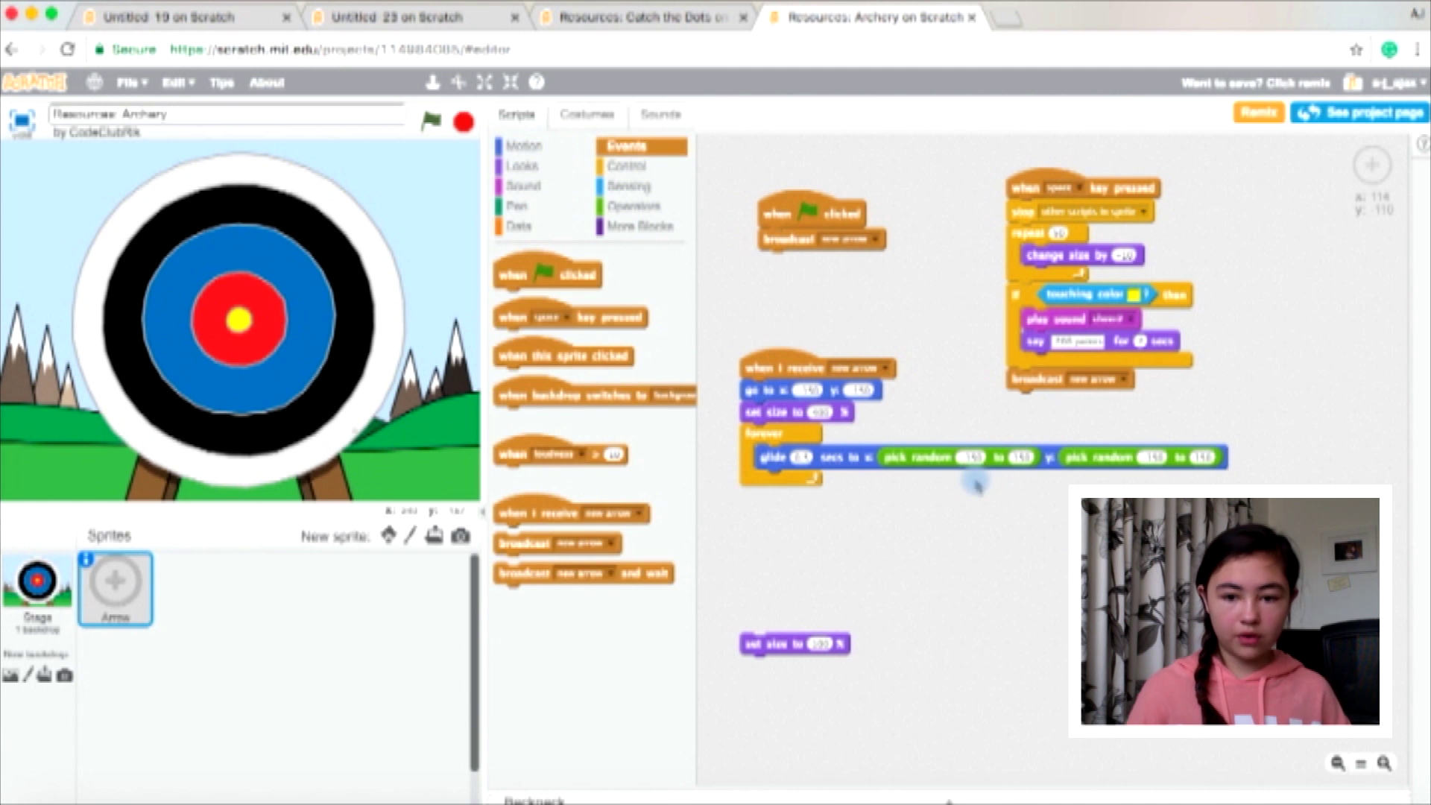
Run the game, fire the arrow with space, and move the new-arrow script up-left.
{"action": "left_click", "coordinate": [431, 119]}
{"action": "key", "text": "space"}
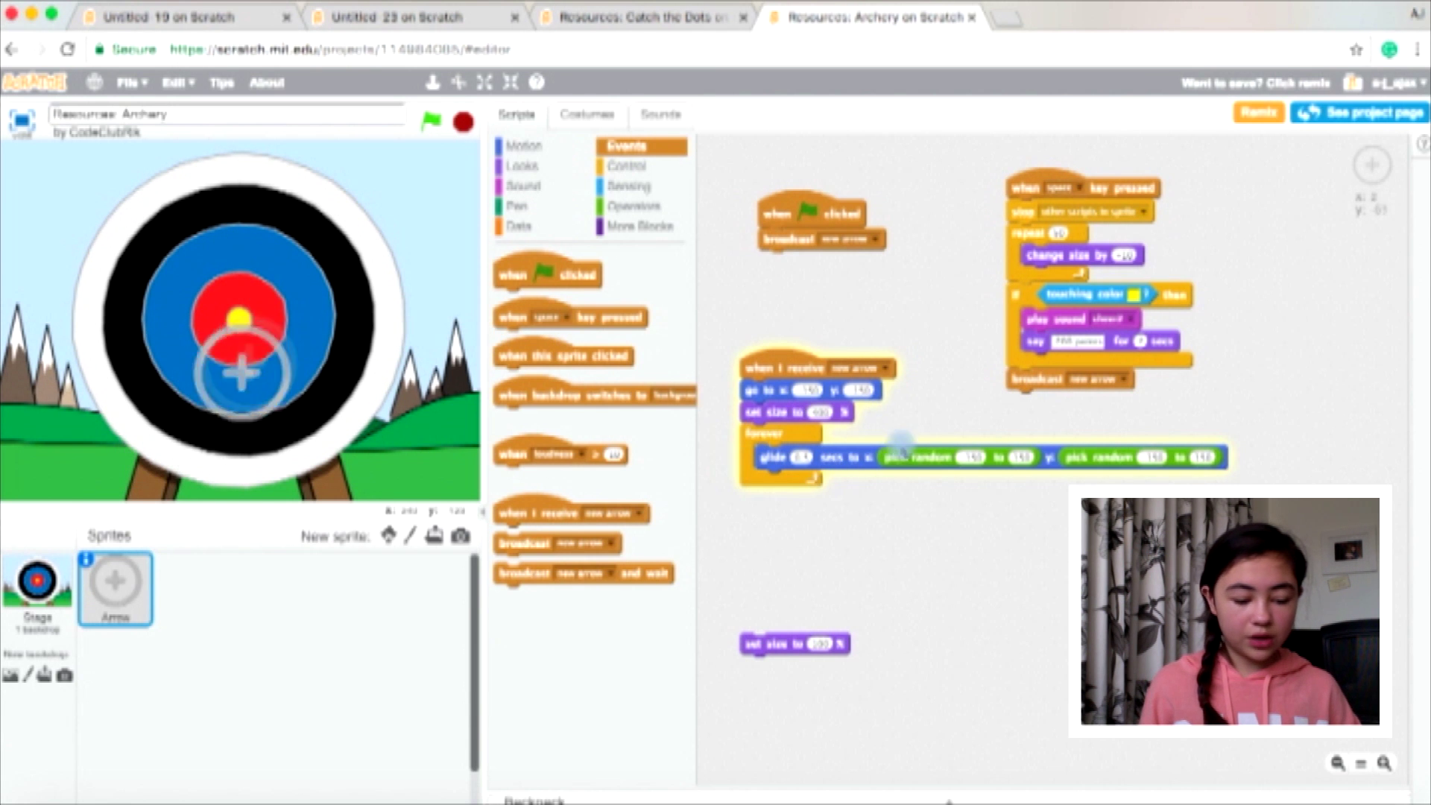
{"action": "left_click_drag", "start_coordinate": [749, 363], "coordinate": [717, 319]}
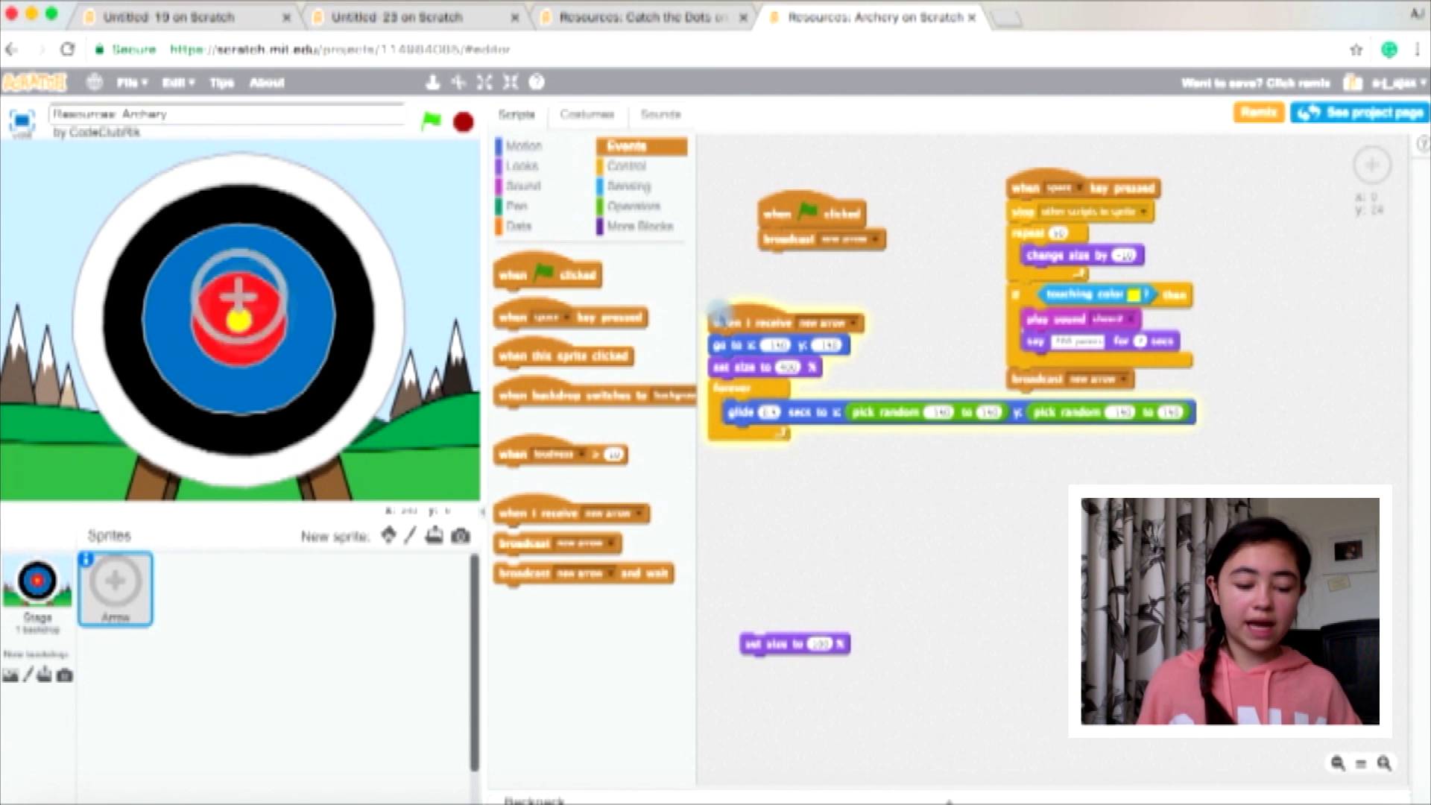
Move the space-key script right, duplicate it, and discard the unwanted copy.
{"action": "left_click_drag", "start_coordinate": [1043, 178], "coordinate": [1154, 184]}
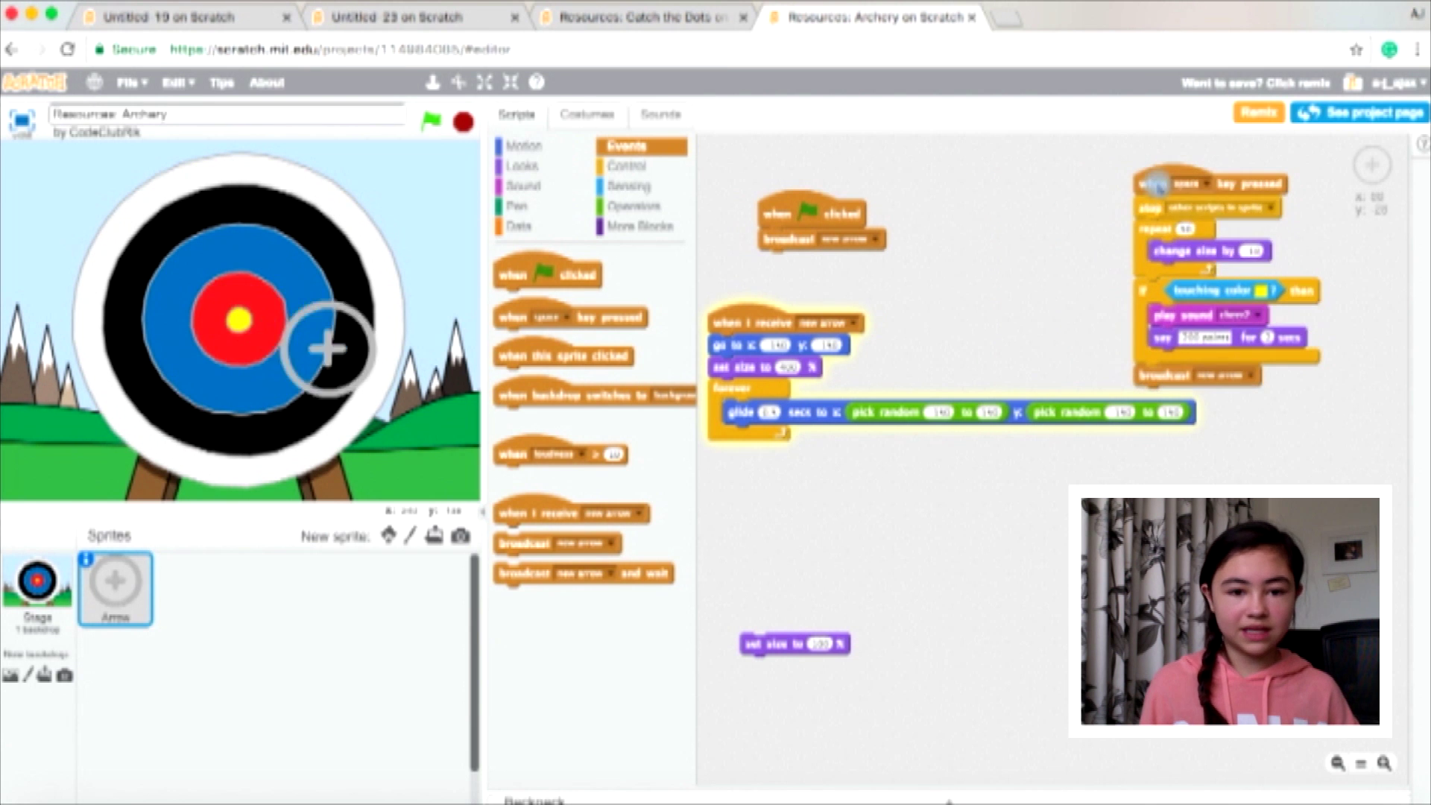
{"action": "right_click", "coordinate": [1153, 184]}
{"action": "left_click", "coordinate": [1210, 189]}
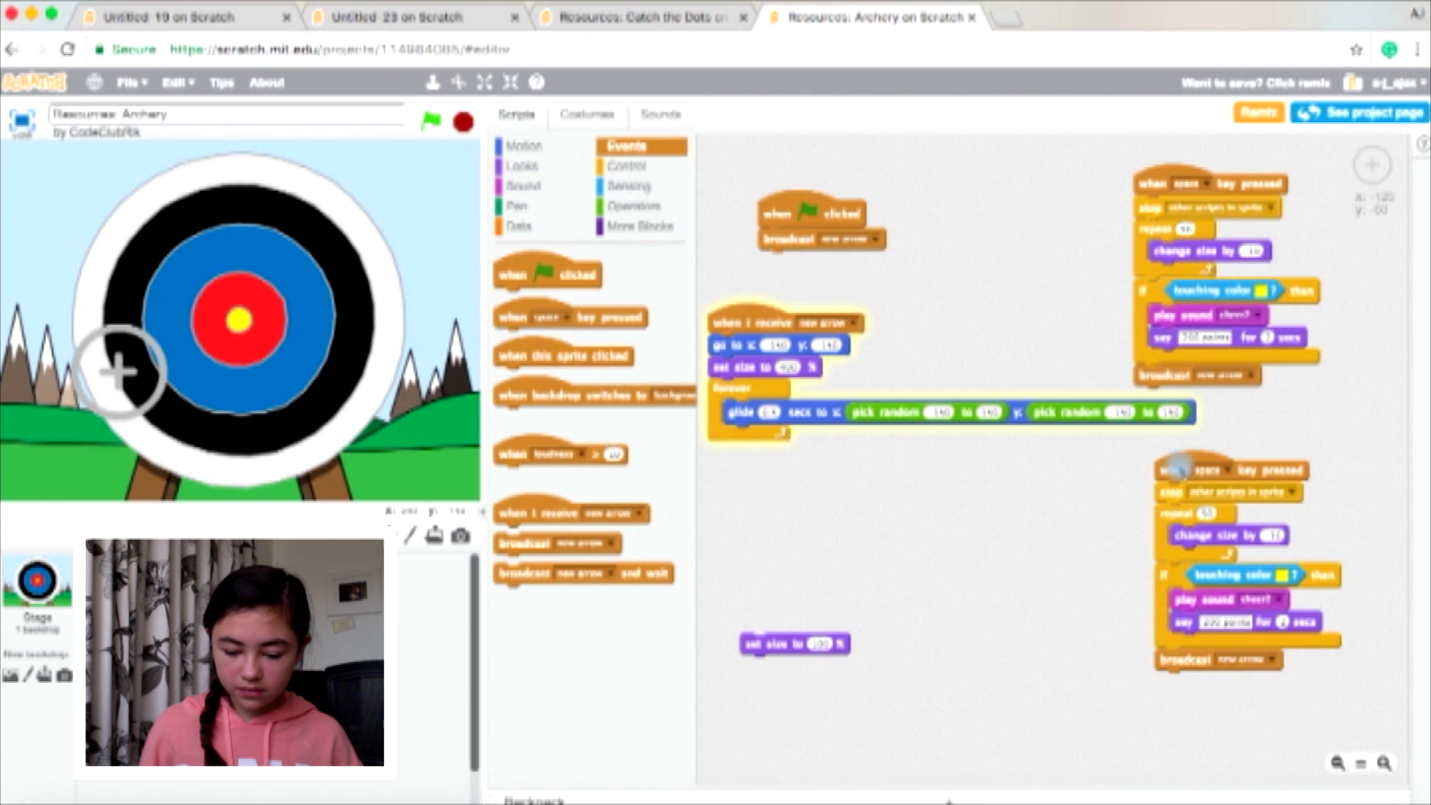
{"action": "left_click", "coordinate": [515, 374]}
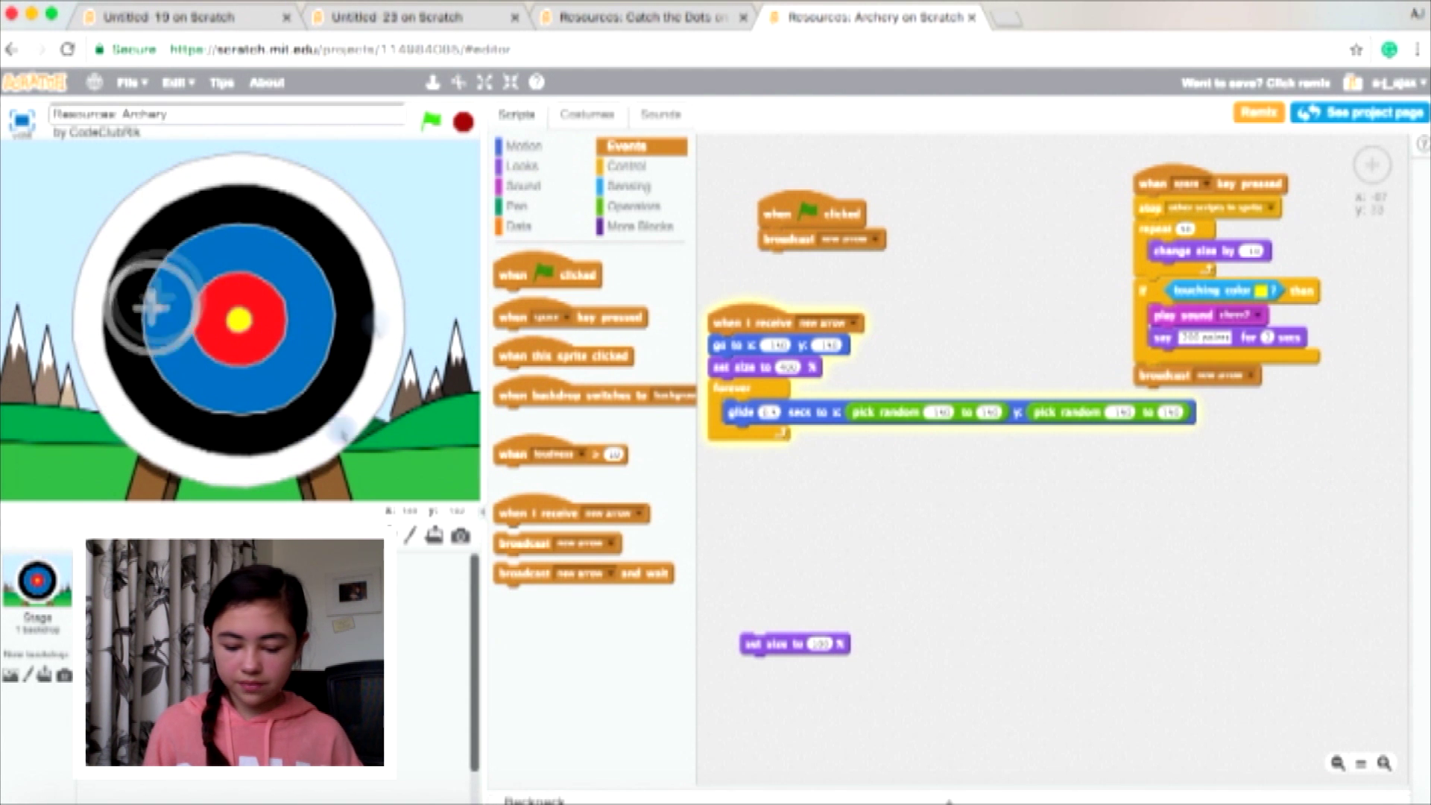
Copy the colour check with its sound and points, and attach it below the broadcast.
{"action": "left_click_drag", "start_coordinate": [1157, 298], "coordinate": [1230, 428]}
{"action": "right_click", "coordinate": [1230, 428]}
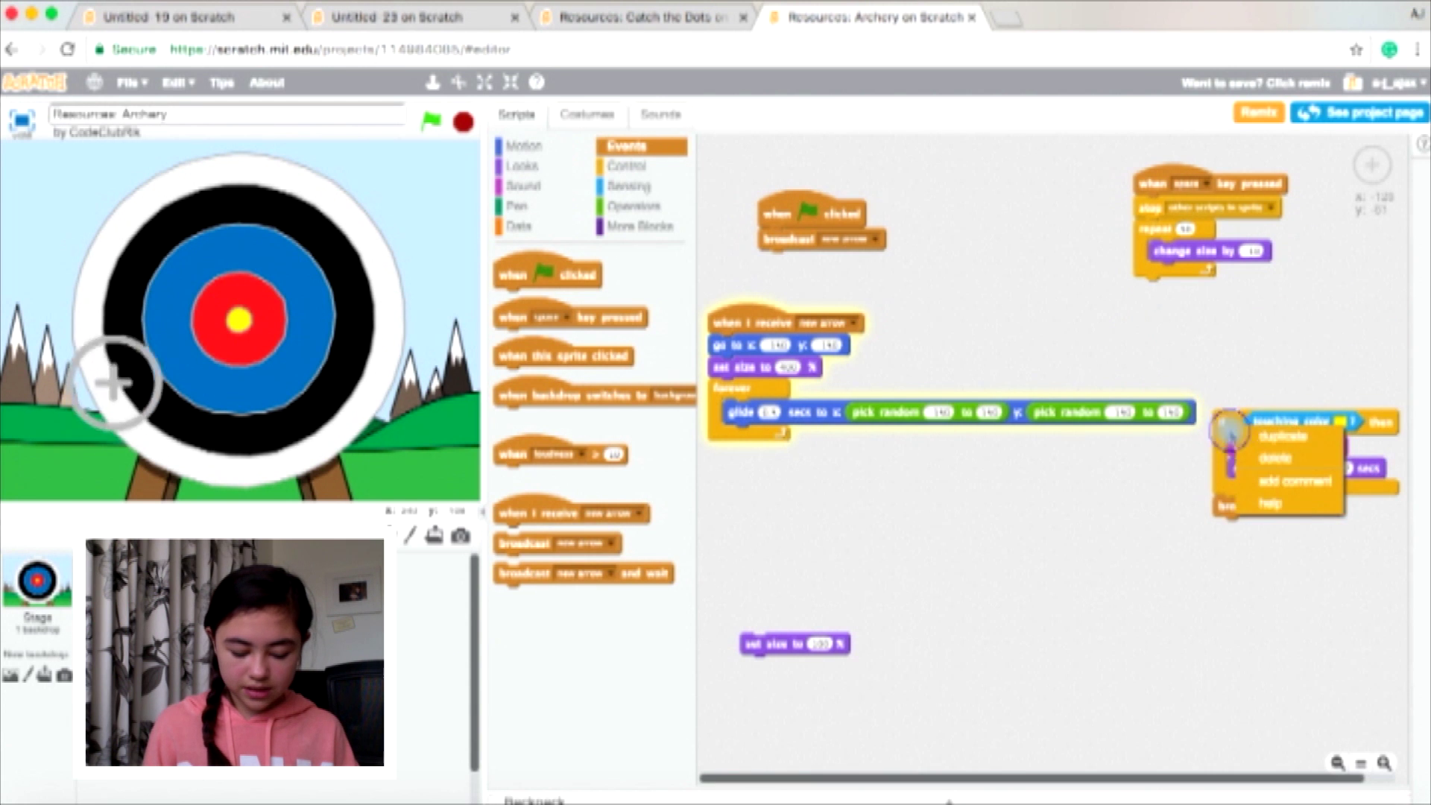
{"action": "left_click", "coordinate": [1283, 436]}
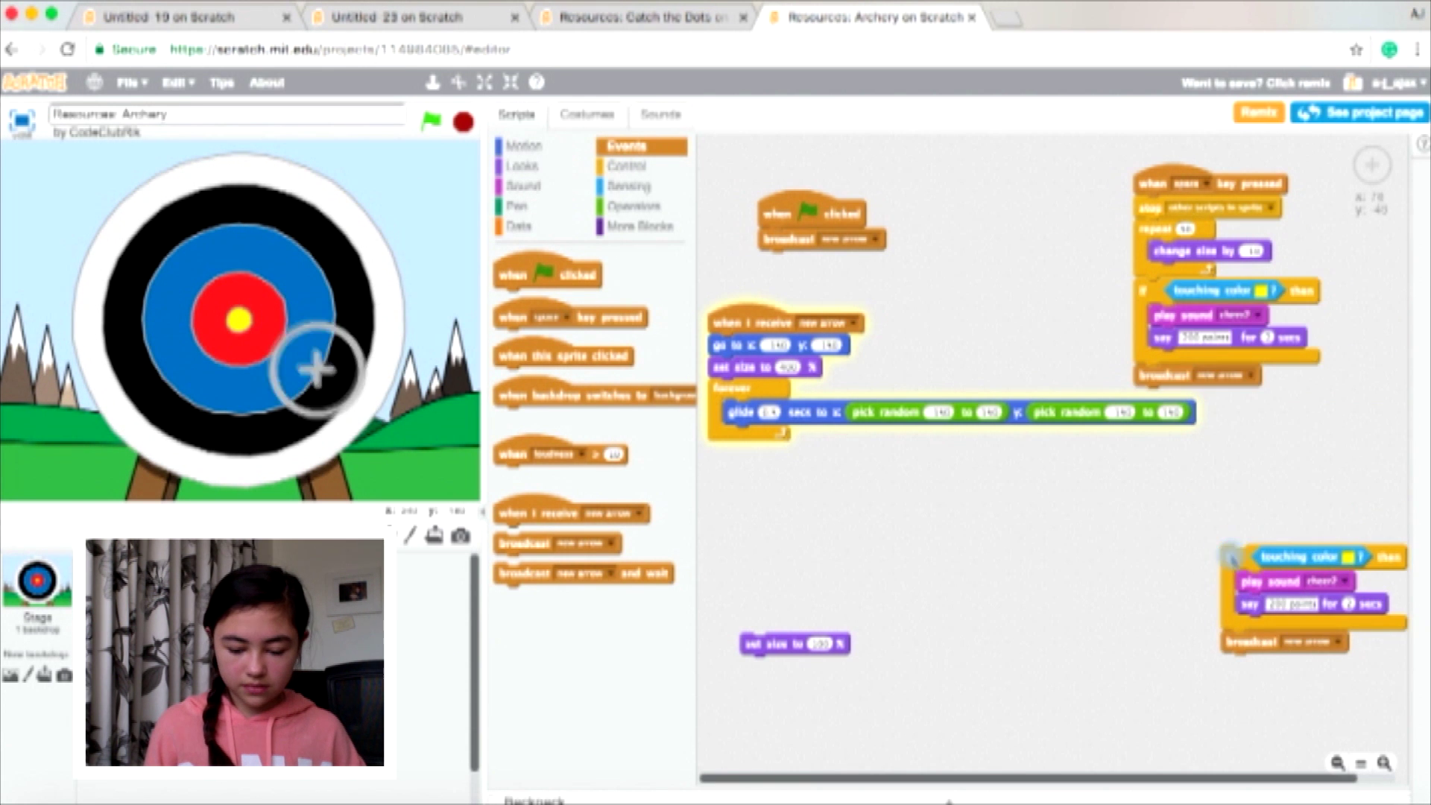
{"action": "left_click", "coordinate": [1142, 399]}
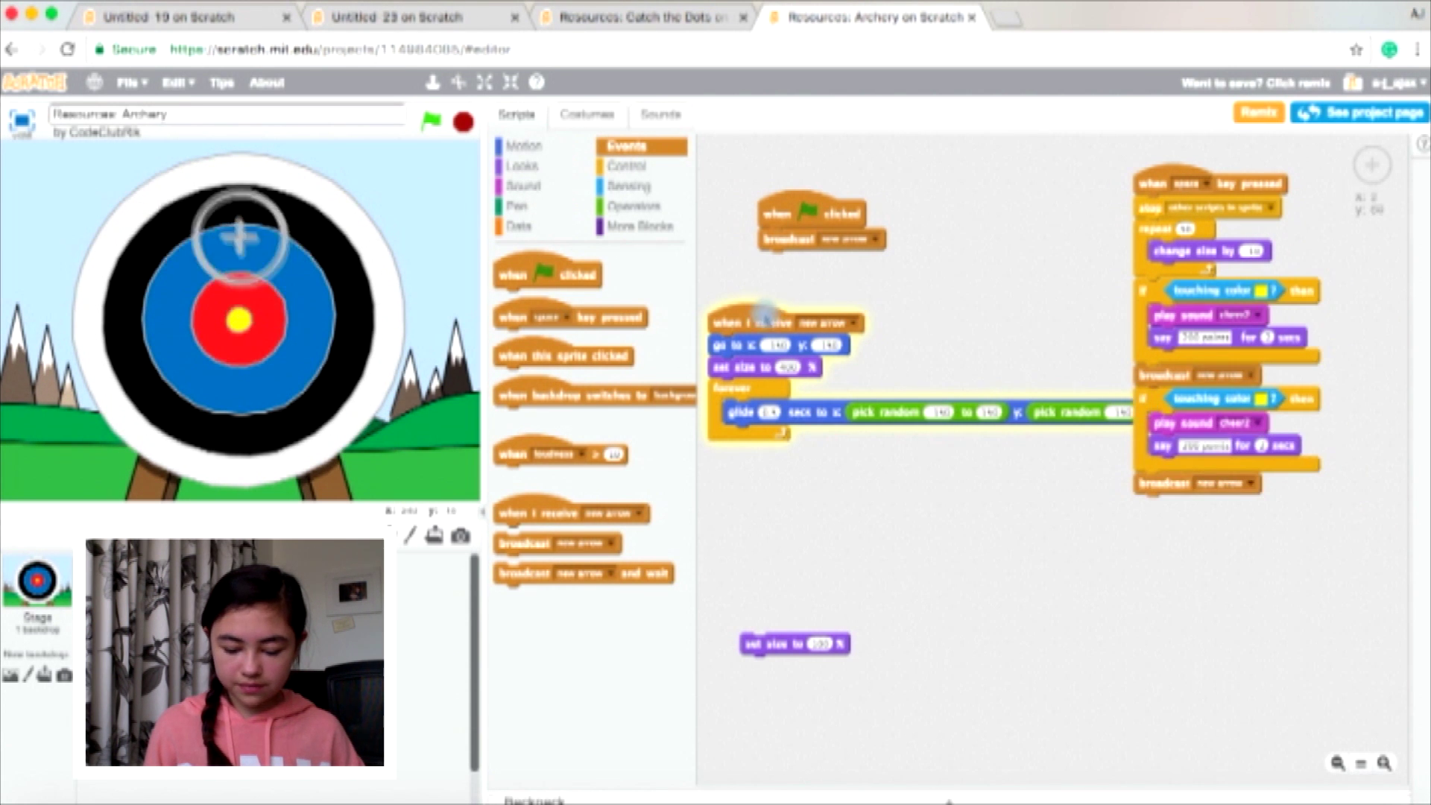
{"action": "left_click_drag", "start_coordinate": [764, 313], "coordinate": [760, 266]}
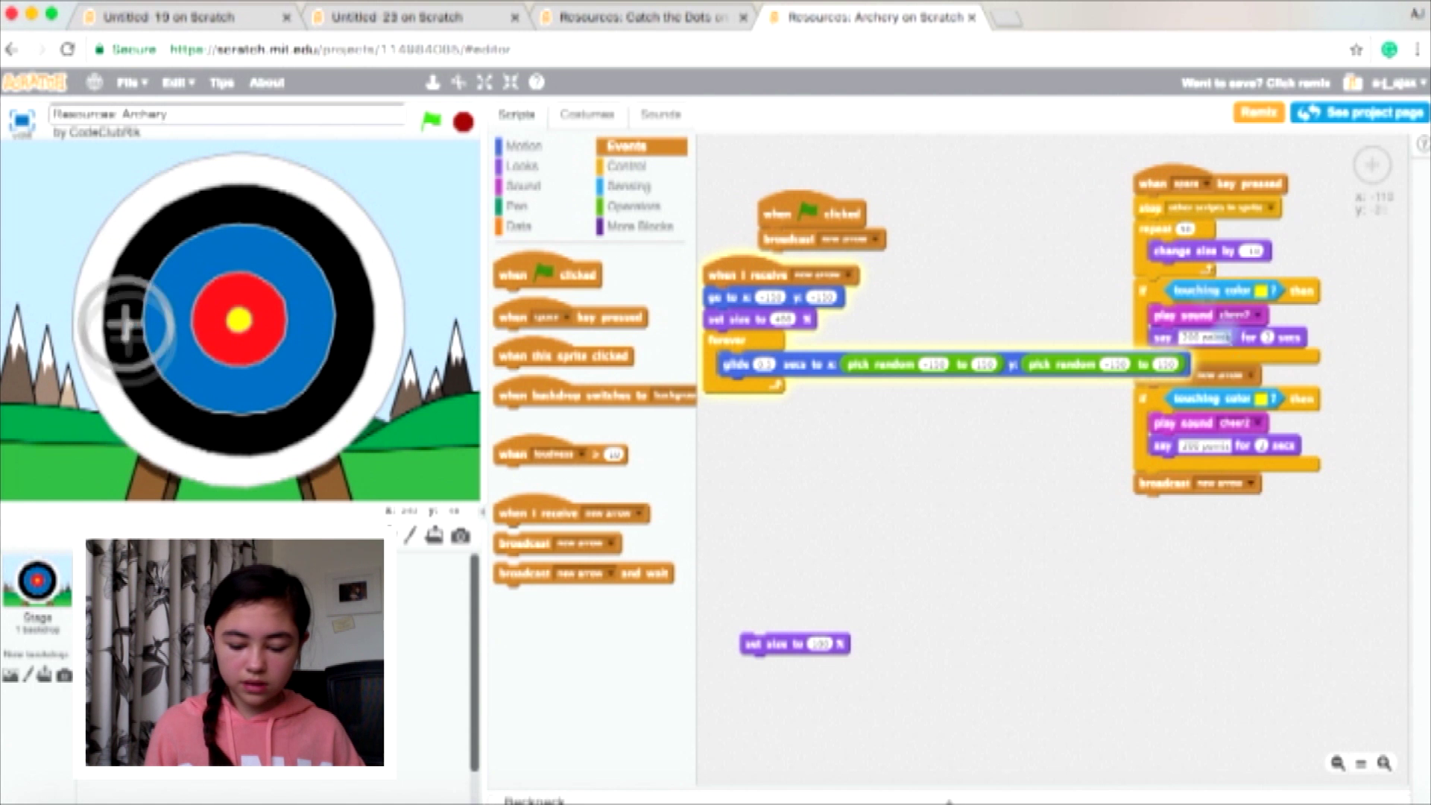
Add two more colour checks to the space-key script and stop the game.
{"action": "left_click_drag", "start_coordinate": [1151, 191], "coordinate": [1234, 257]}
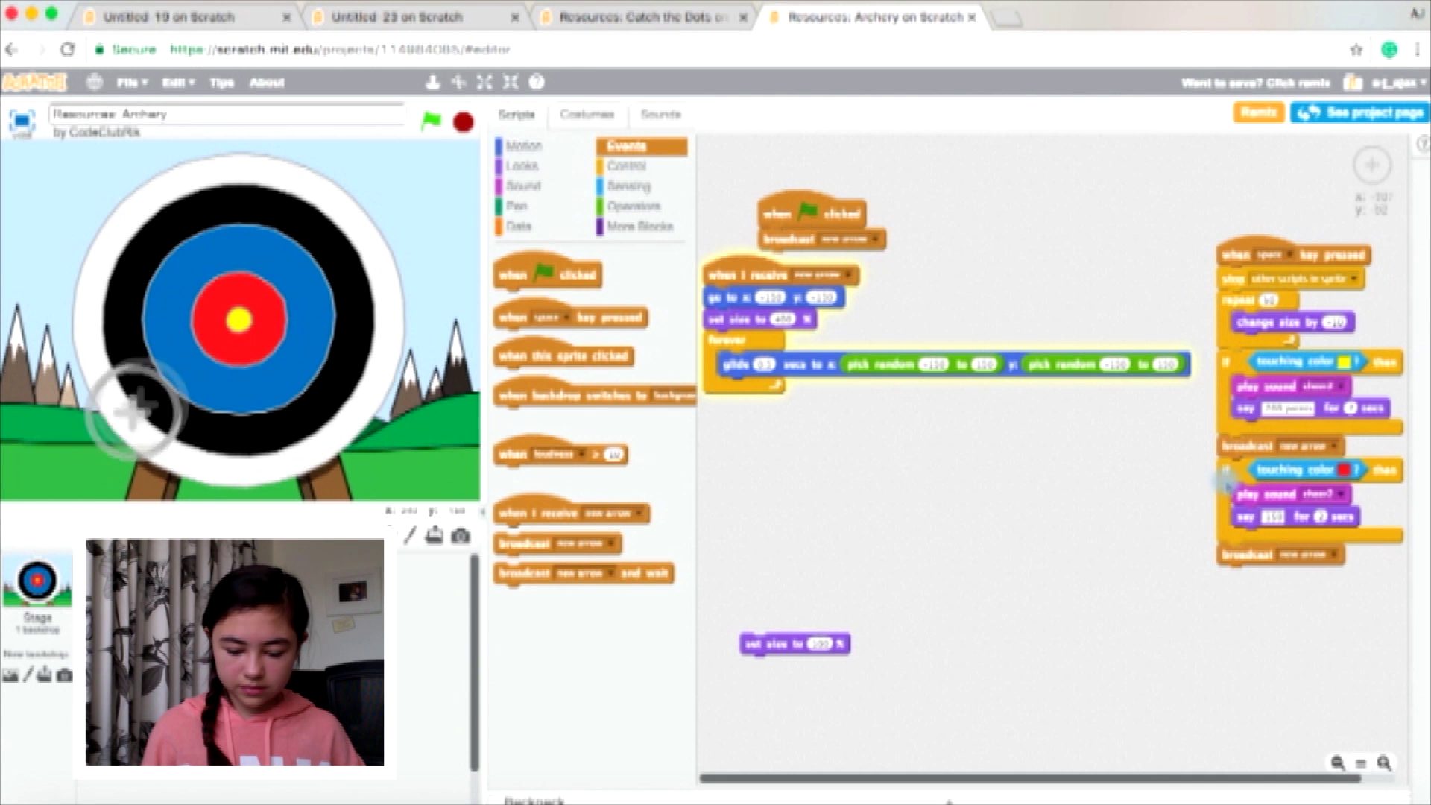
{"action": "left_click_drag", "start_coordinate": [1227, 482], "coordinate": [1330, 698]}
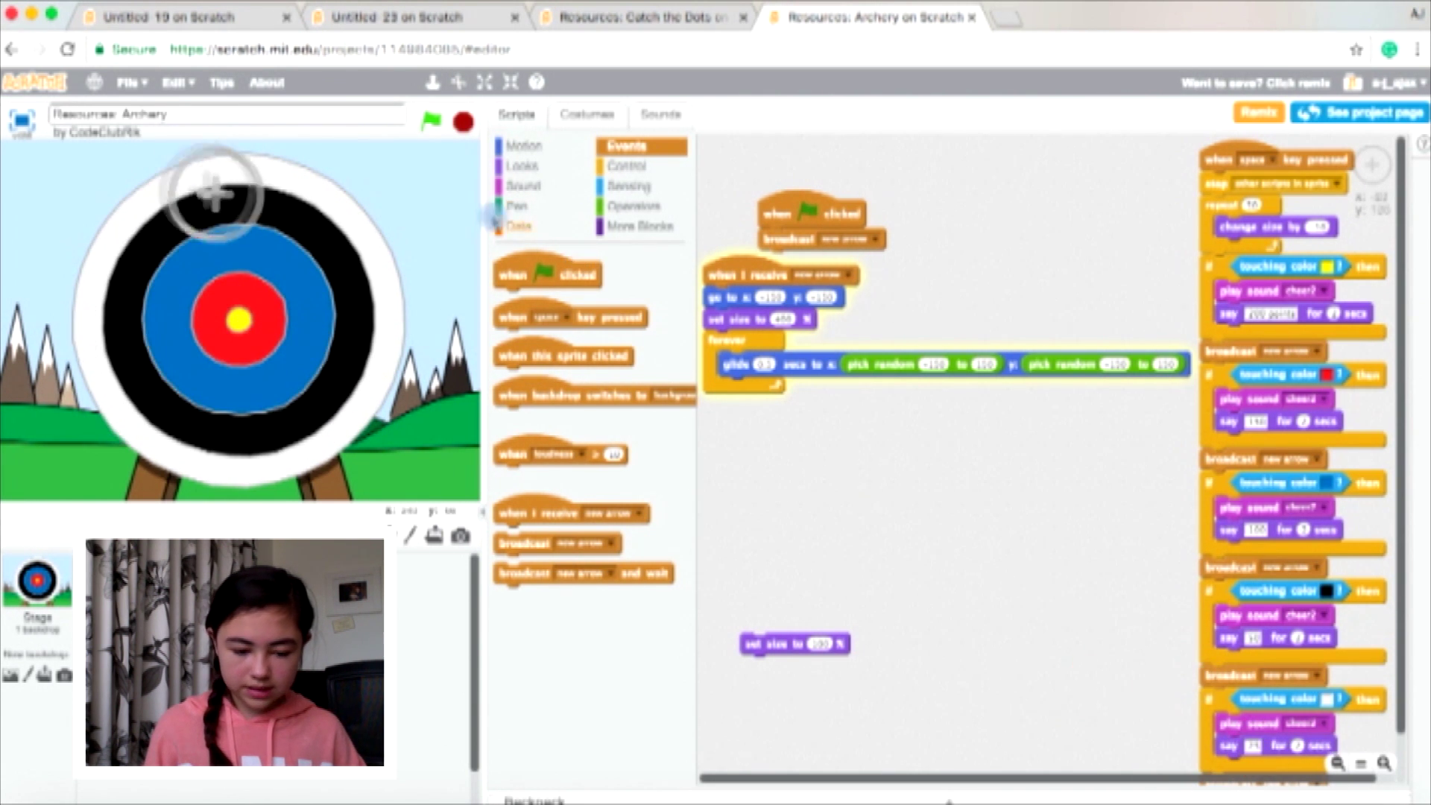
{"action": "left_click", "coordinate": [463, 120]}
{"action": "left_click", "coordinate": [428, 122]}
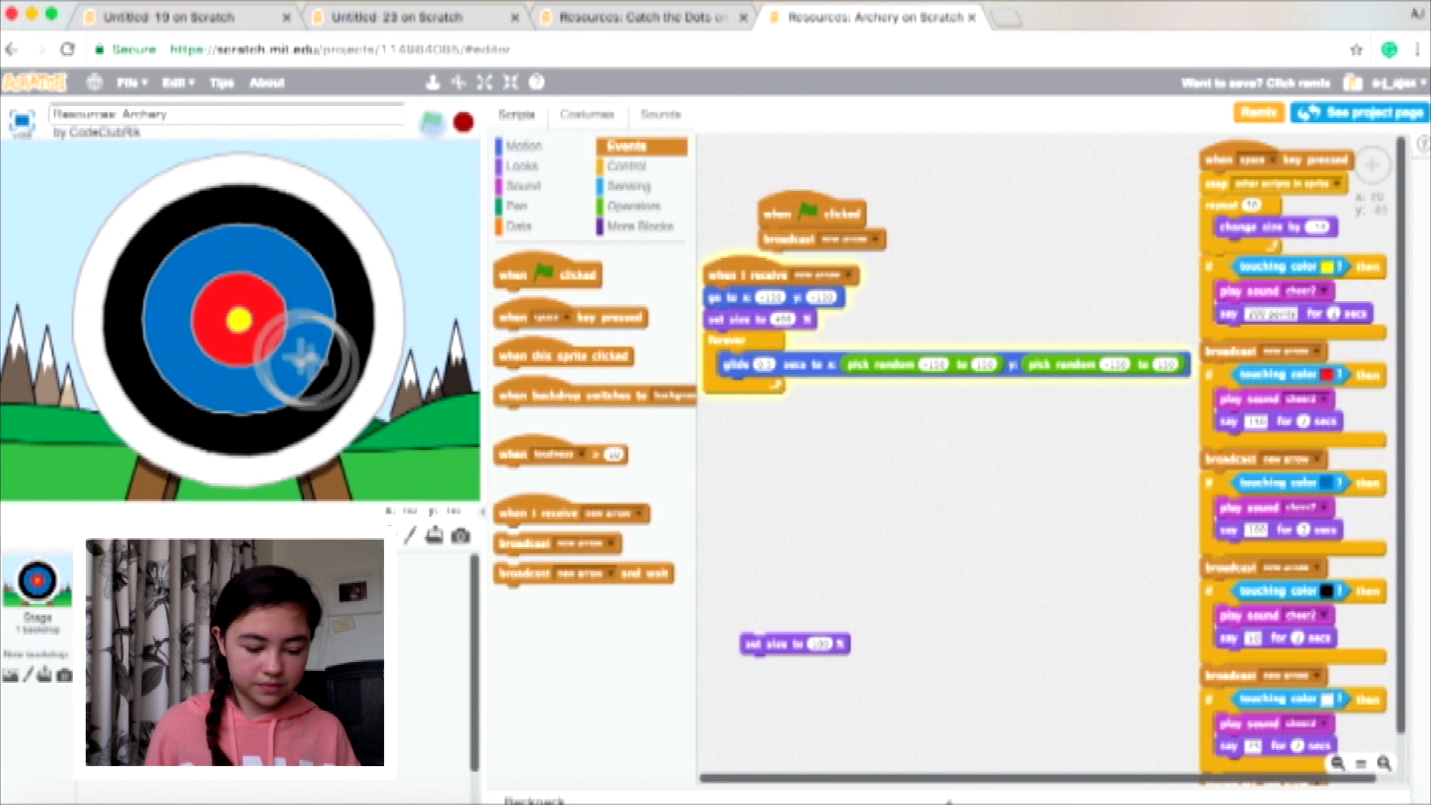
{"action": "key", "text": "space"}
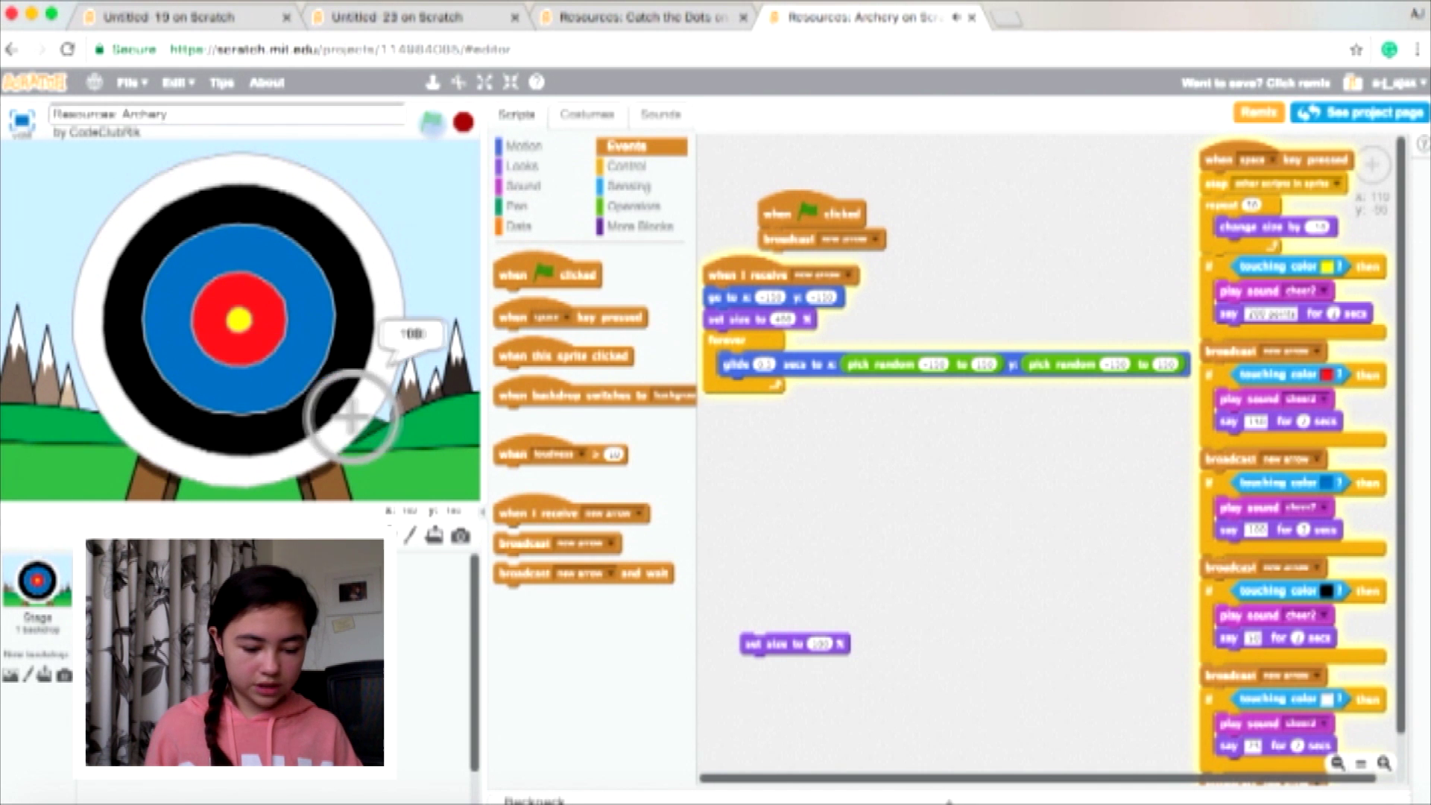
{"action": "key", "text": "space"}
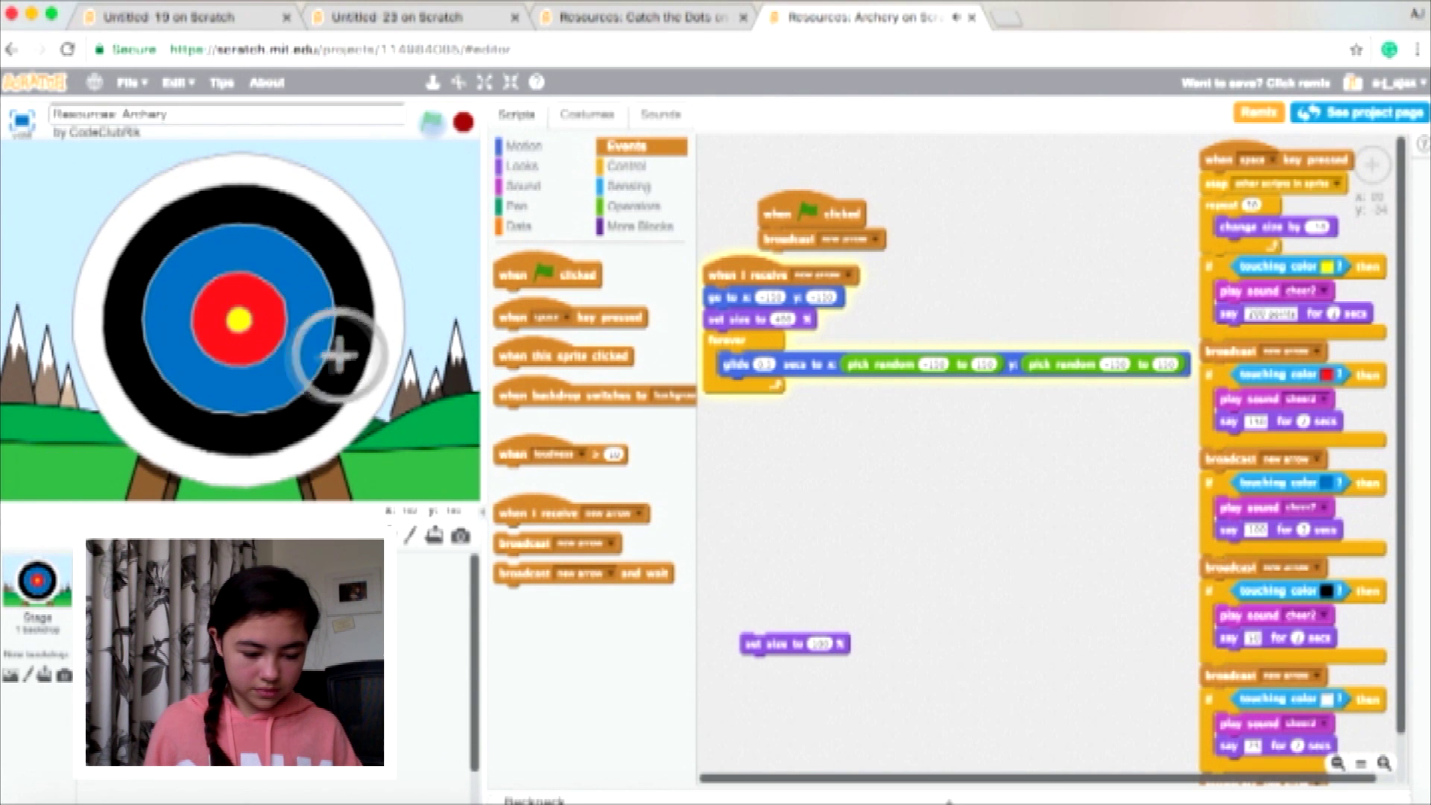
{"action": "key", "text": "space"}
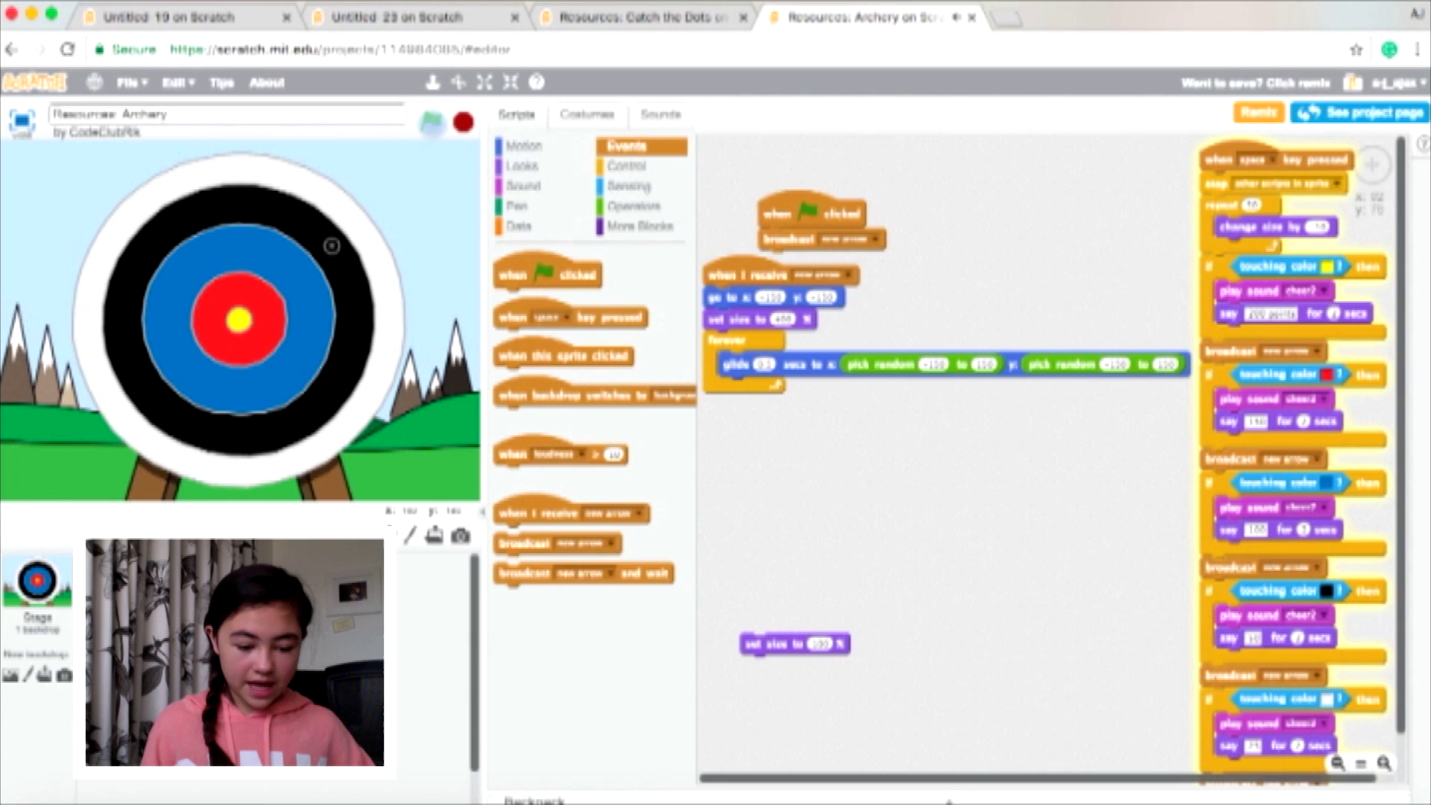